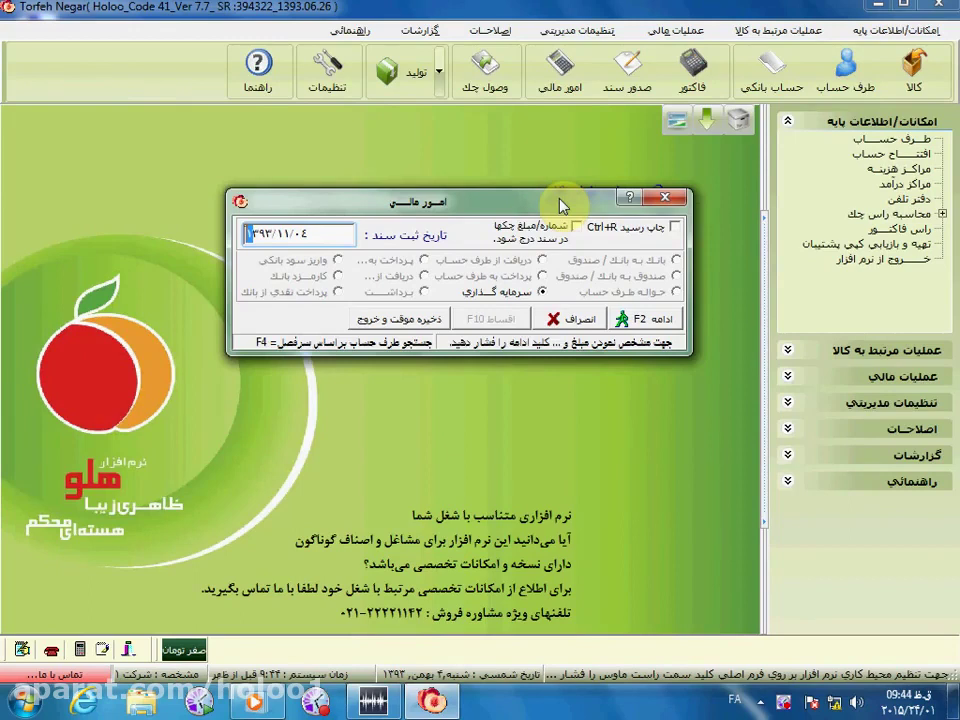
- Enable the option to record cheque numbers and amounts in the financial document
left_click(676, 230)
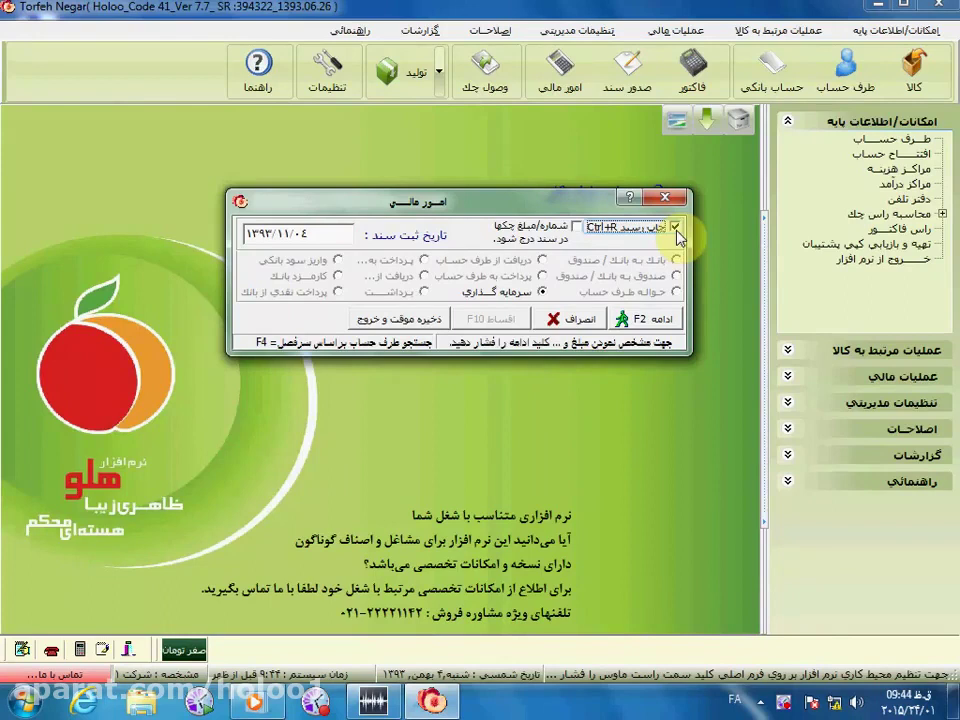
left_click(677, 231)
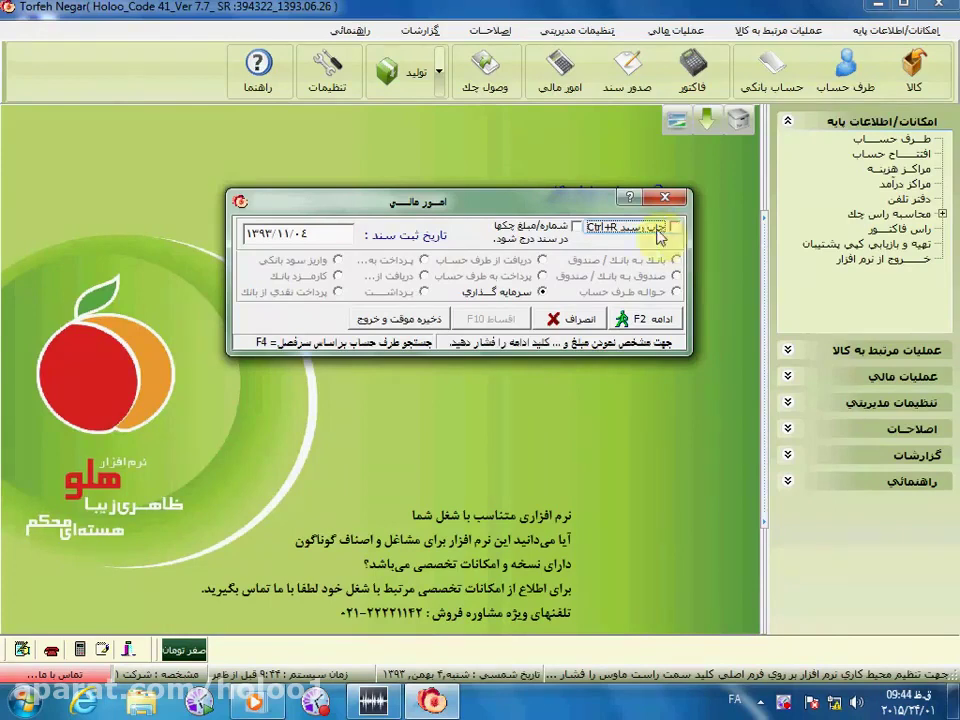
left_click(579, 230)
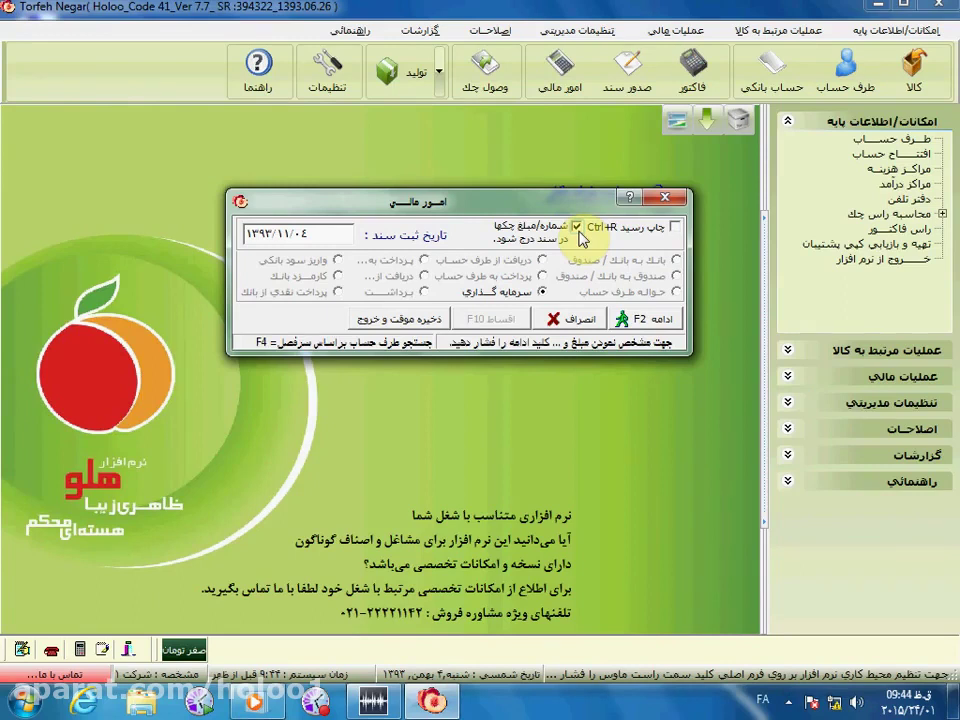
left_click_drag(313, 234, 222, 234)
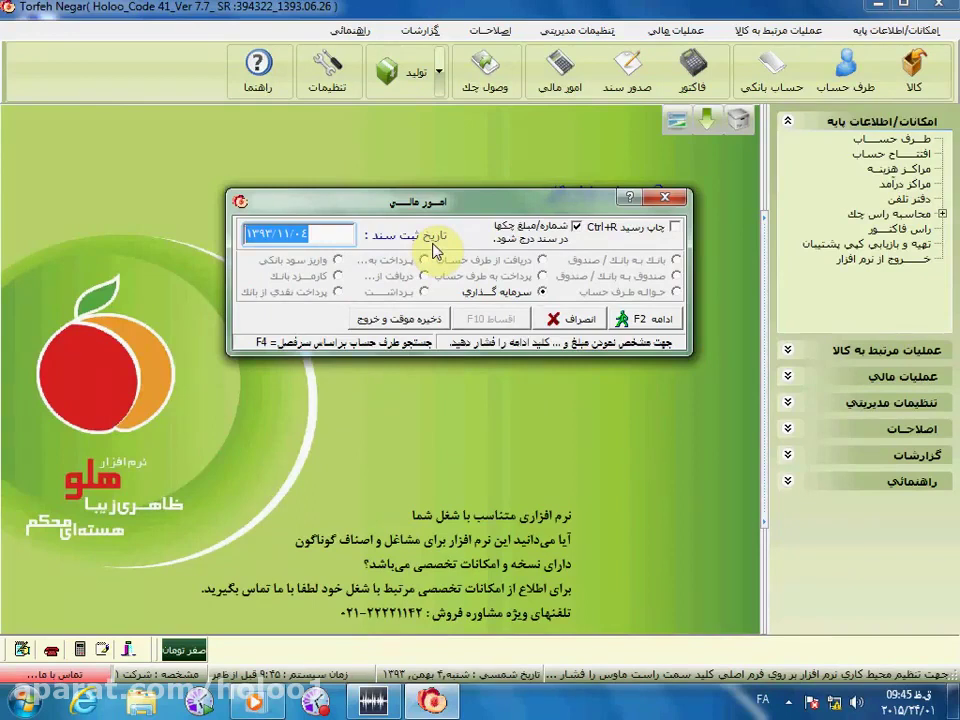
- Start a bank-to-bank/cash-box transfer from the Bank Melli current account (بانک ملی جاری) to the cash box صندوق
left_click(676, 261)
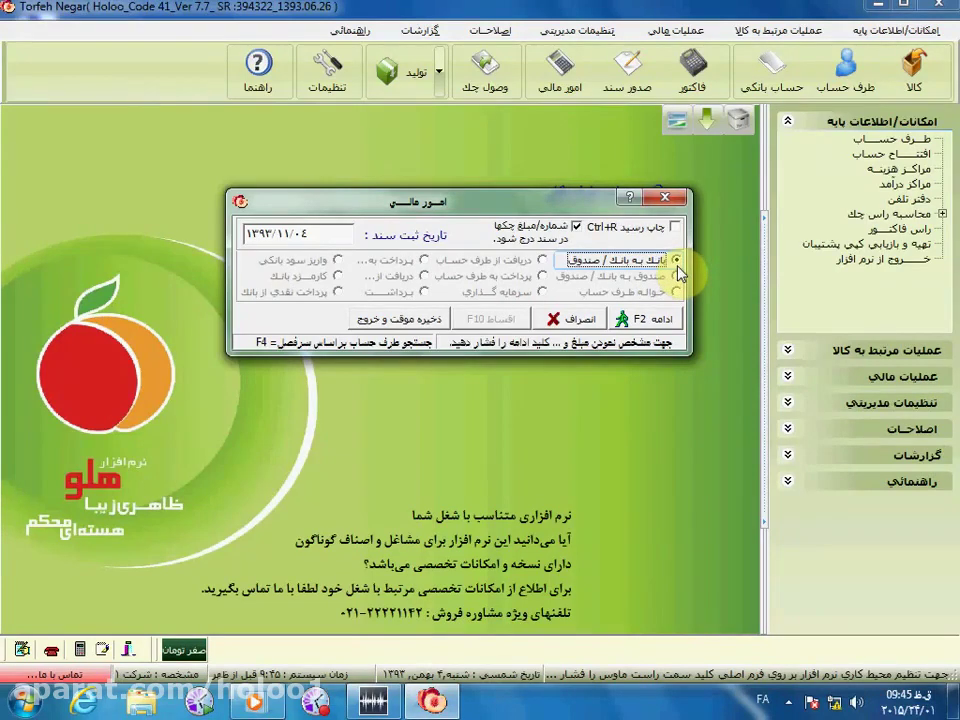
left_click(666, 320)
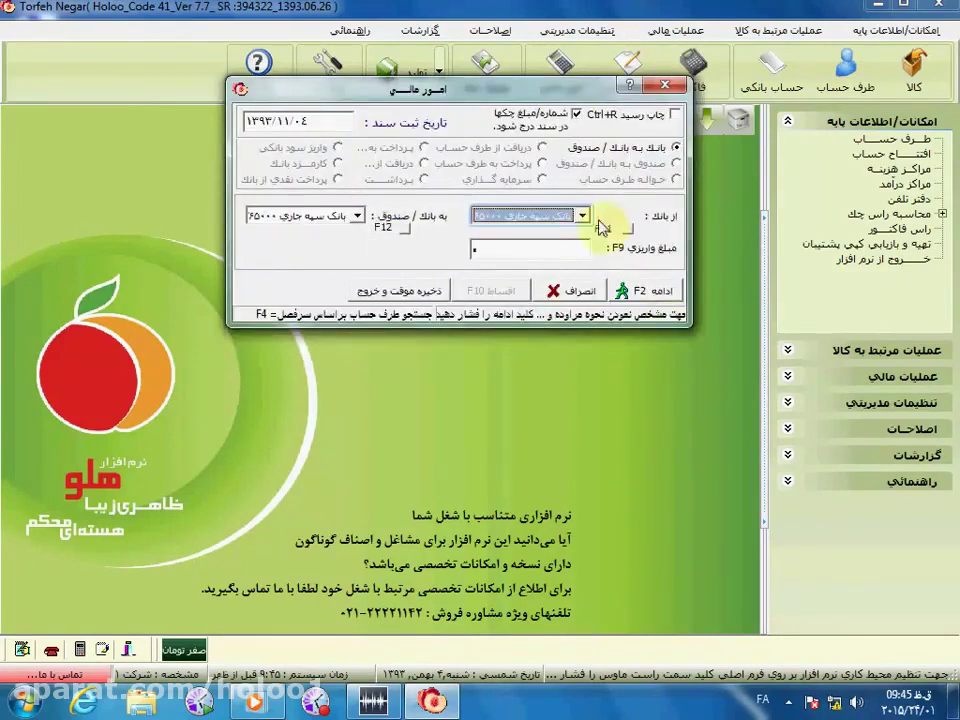
left_click_drag(566, 92, 566, 155)
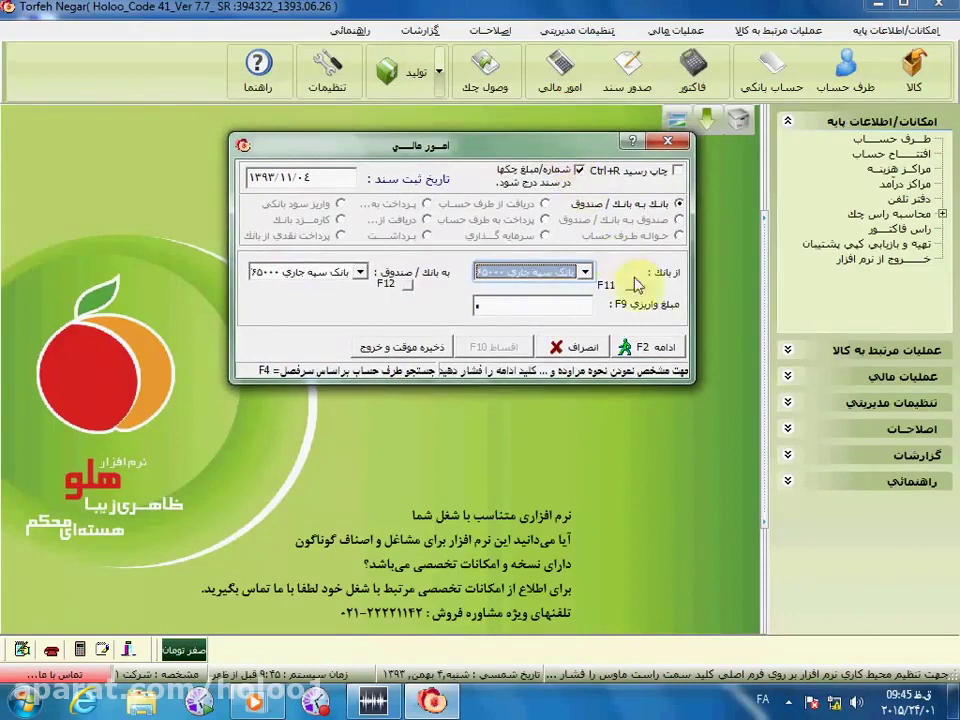
left_click(582, 276)
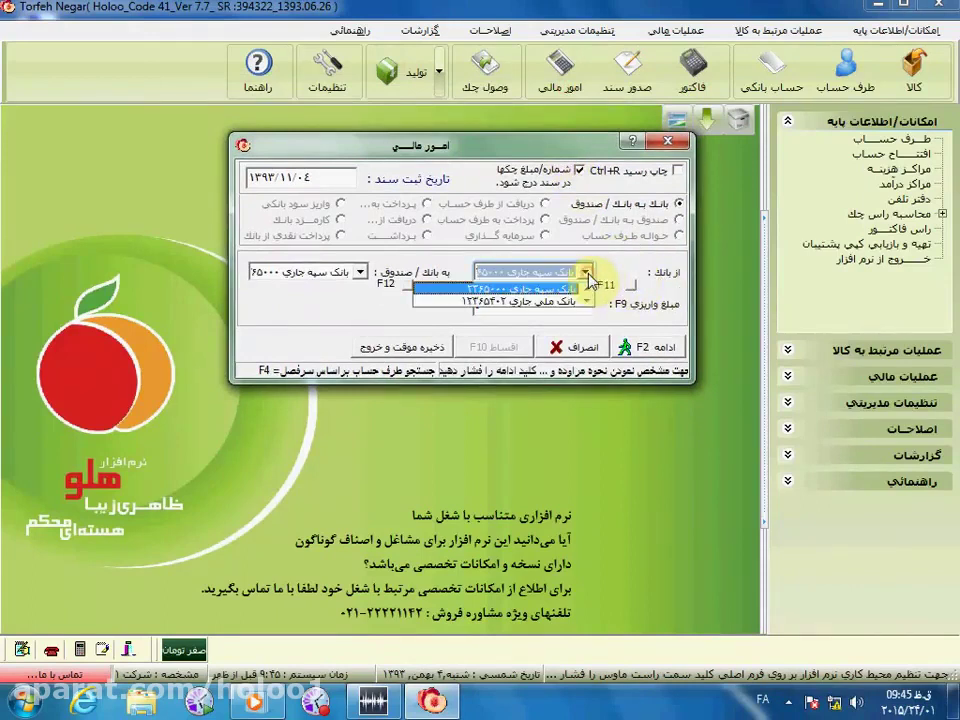
left_click(574, 302)
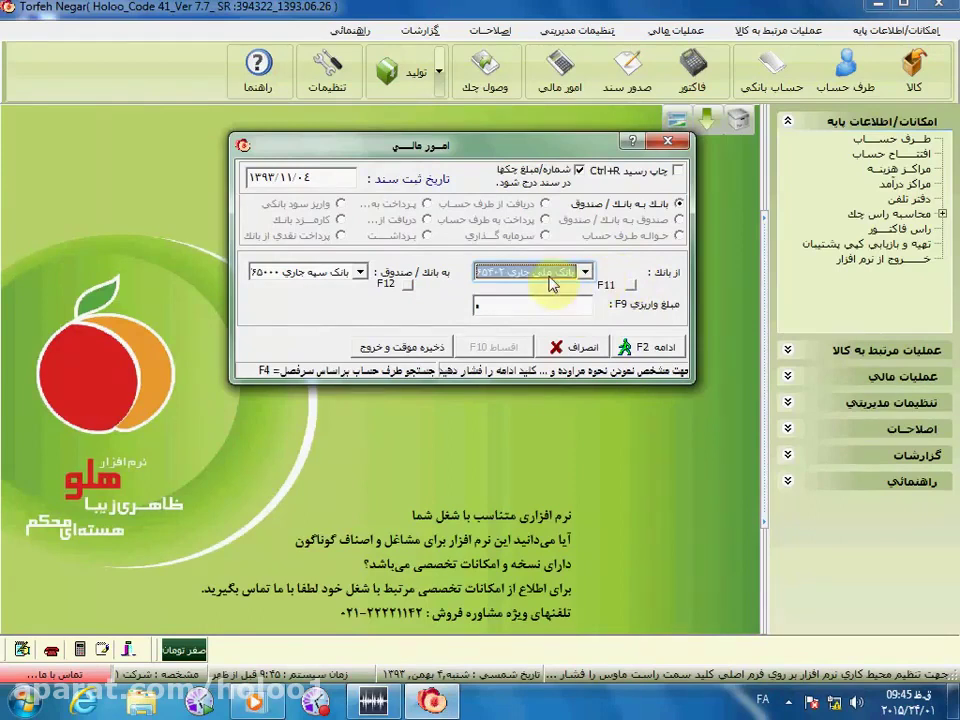
left_click(361, 274)
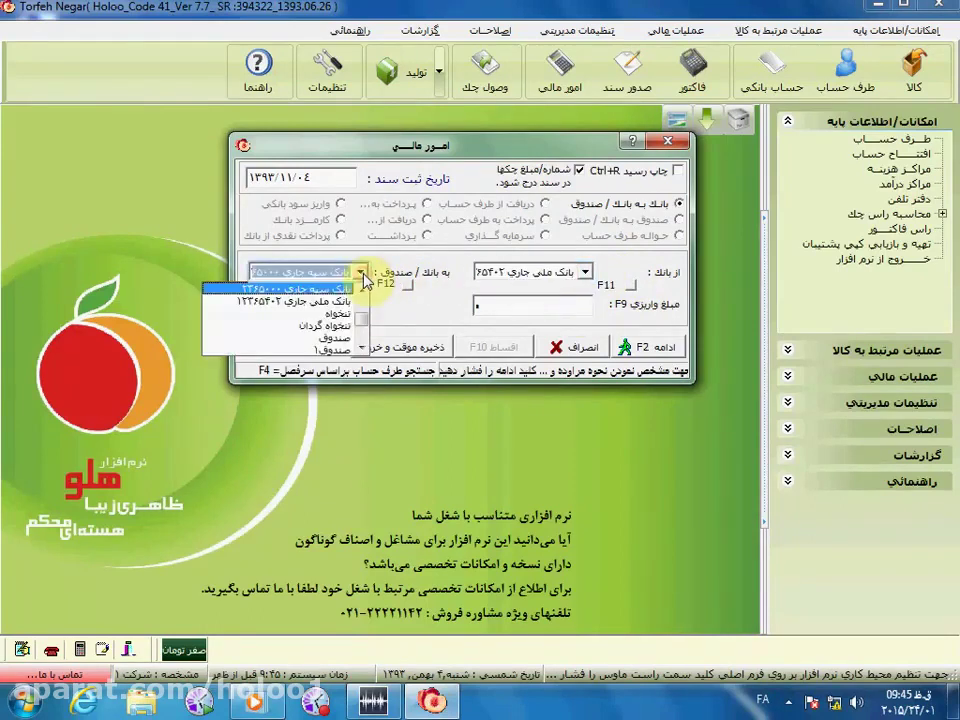
left_click(340, 340)
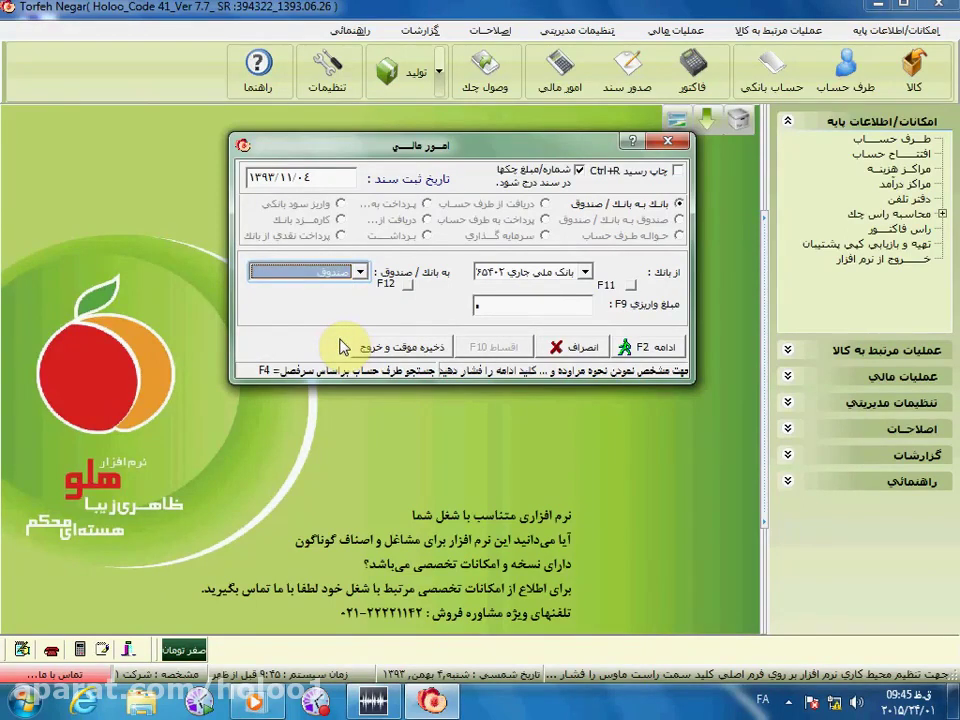
- Set the transfer's deposit amount to 100,000 and its cash portion to 20,000
left_click(529, 308)
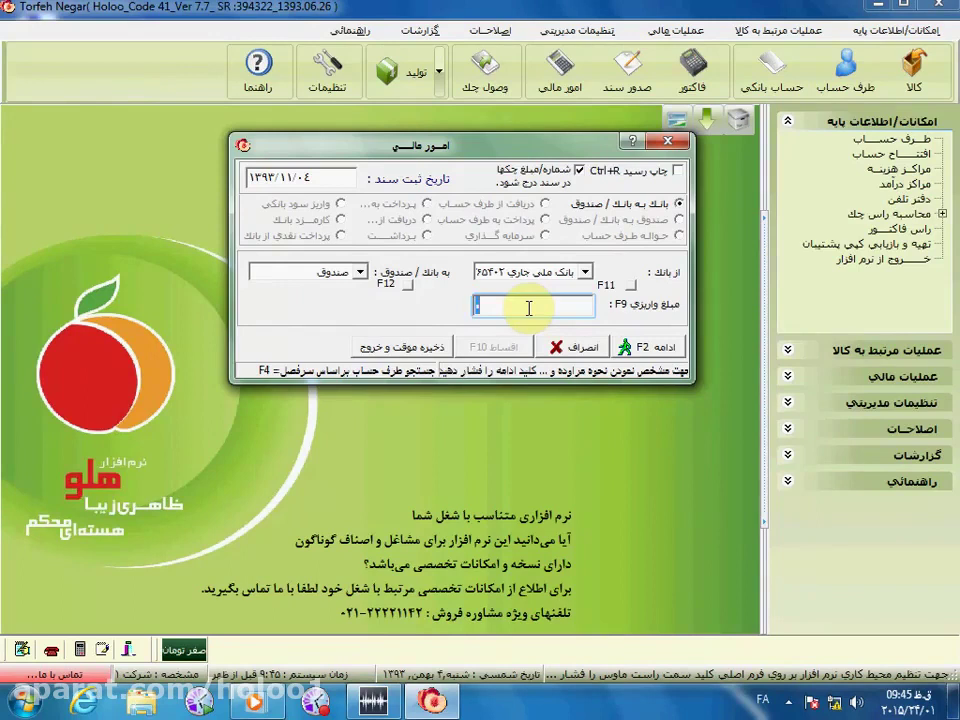
type("100000")
left_click(640, 346)
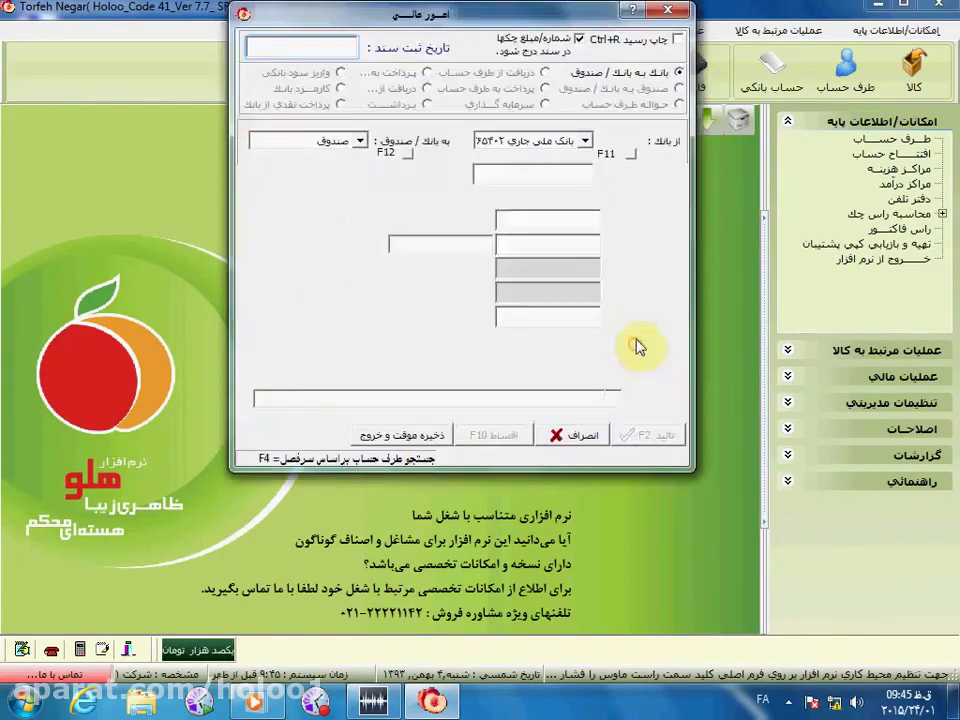
left_click_drag(424, 12, 561, 98)
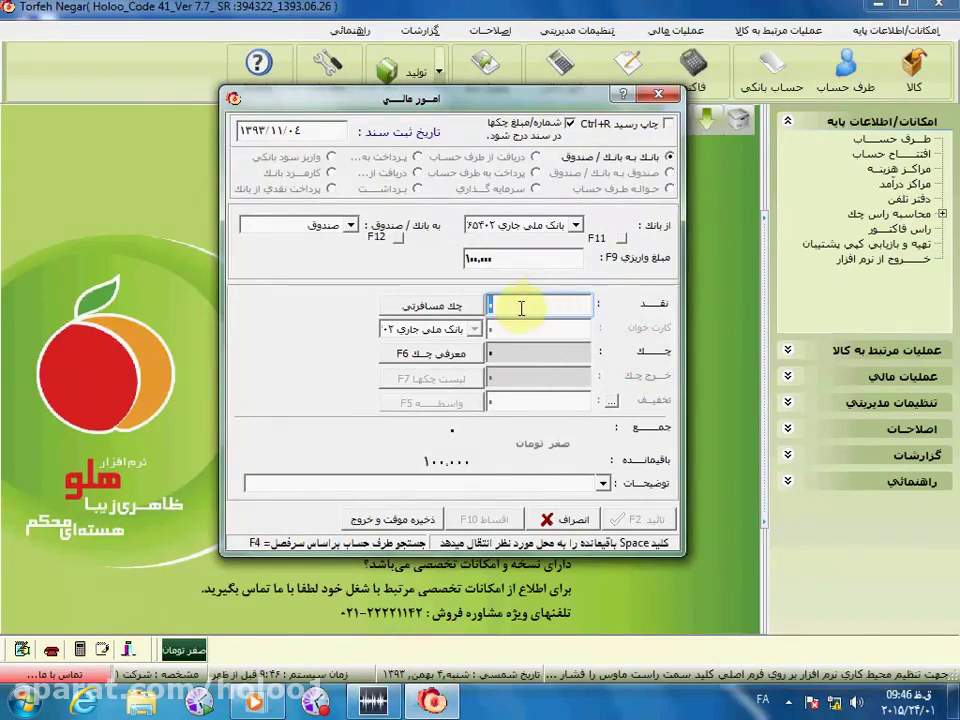
type("20000")
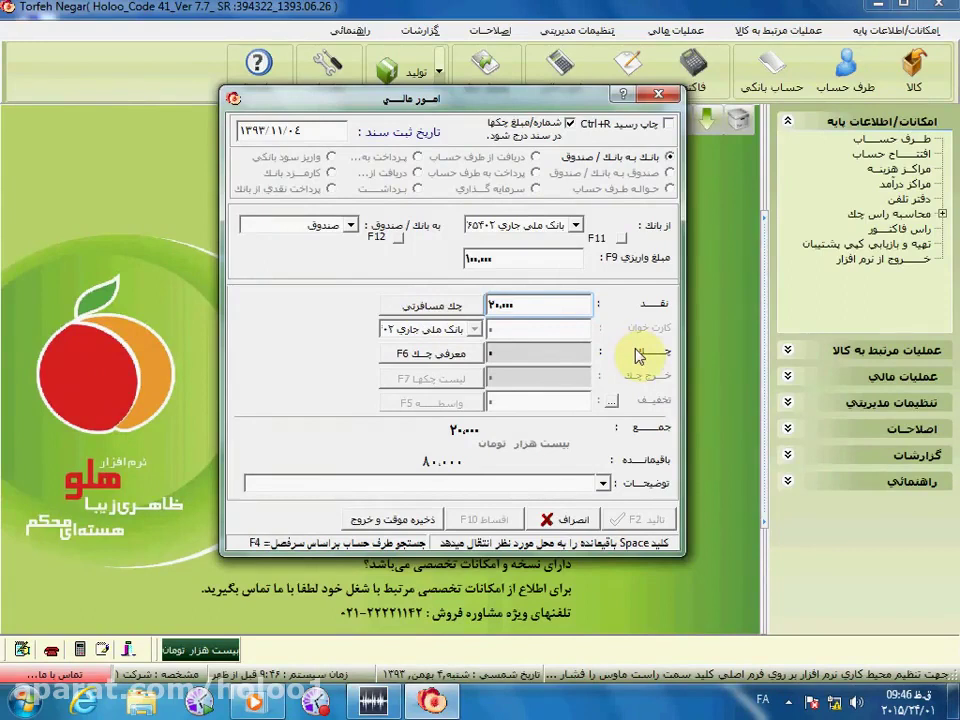
- Enter a cheque numbered 93 for 50,000 as part of the transfer
left_click(432, 356)
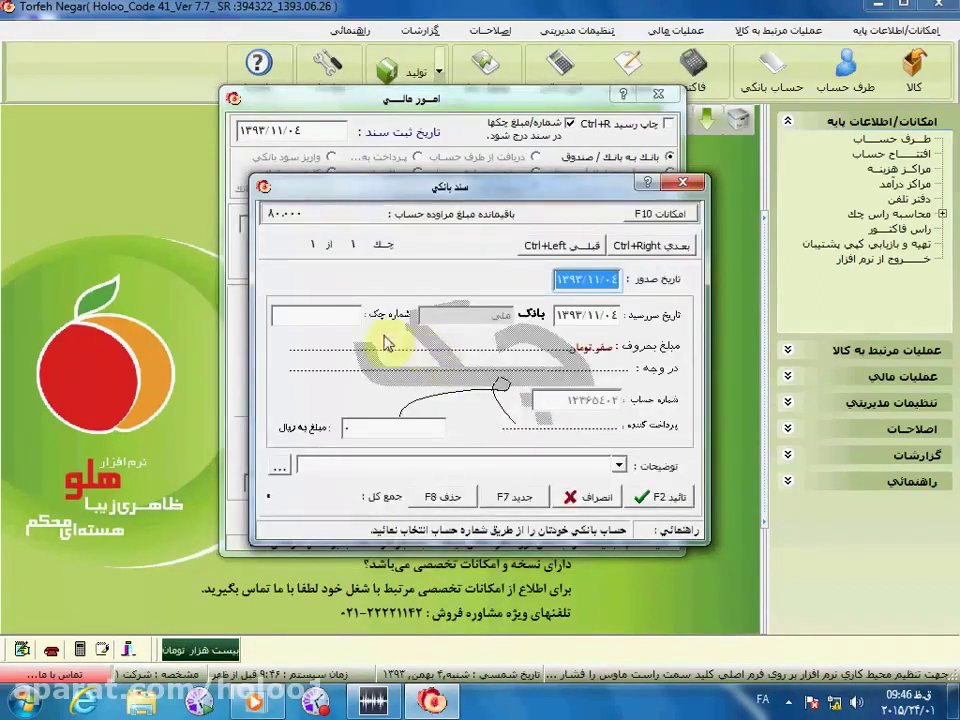
left_click(338, 321)
type("93")
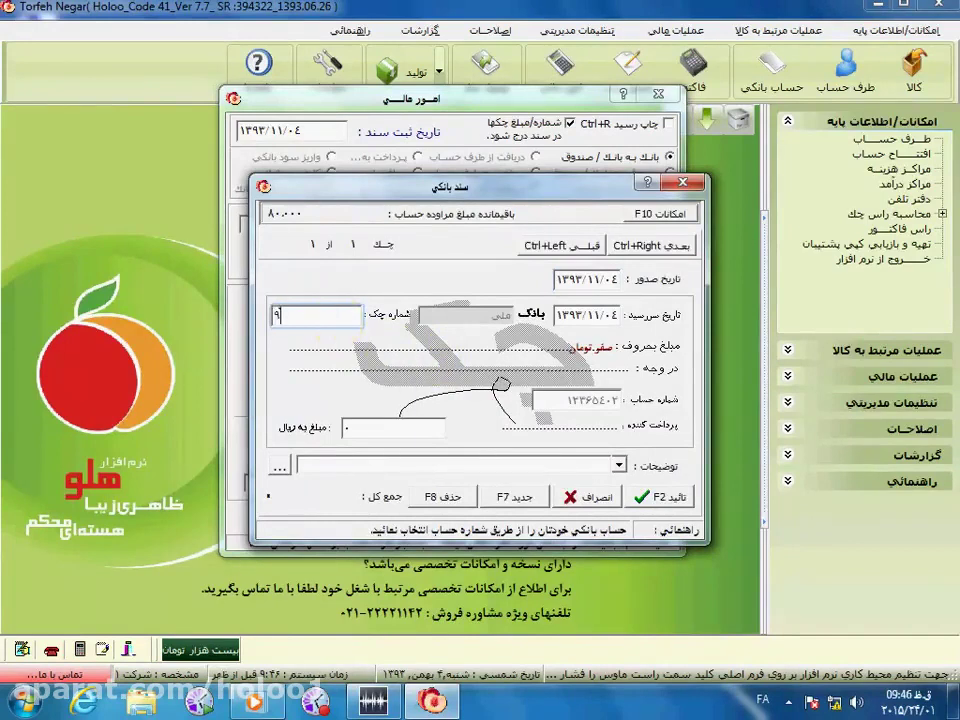
left_click(360, 427)
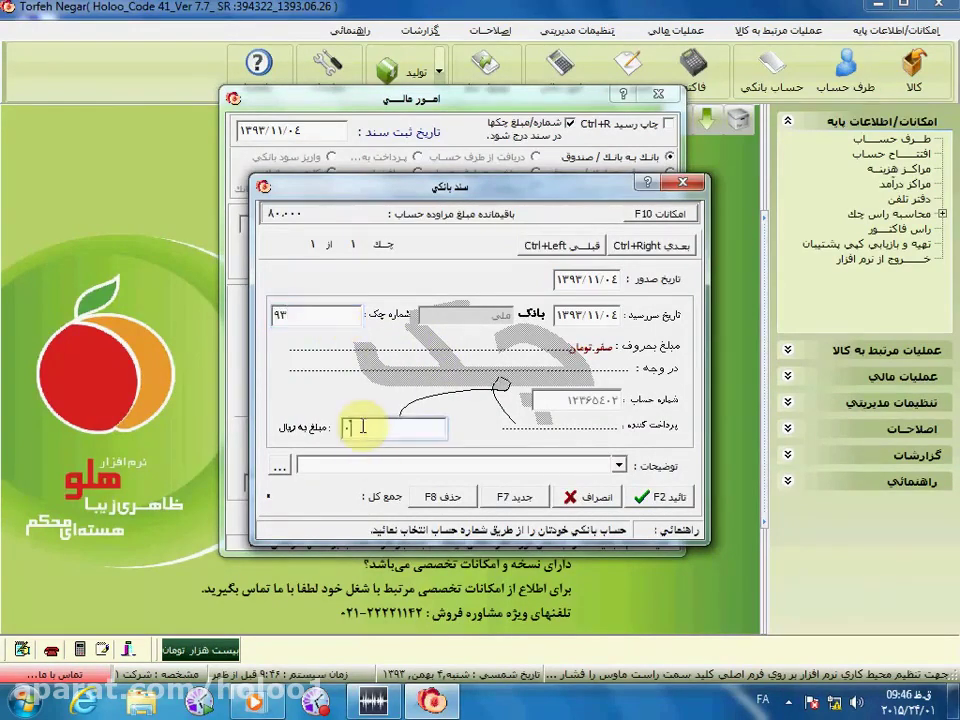
type("50000")
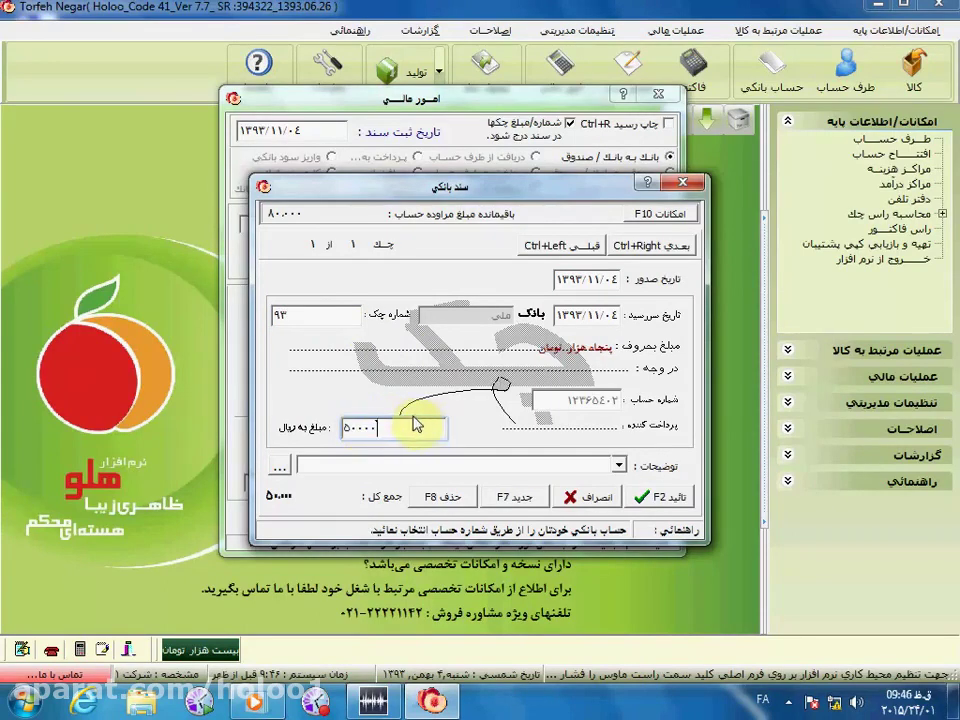
- Add a second cheque for 30,000 to the same transfer
left_click(516, 497)
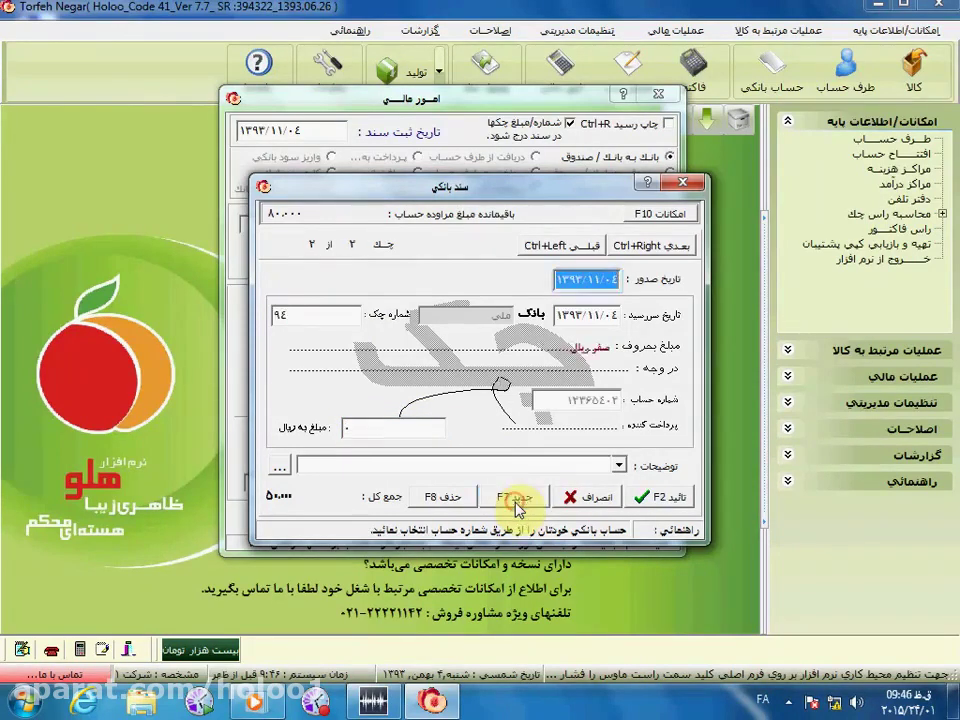
left_click(386, 428)
double_click(386, 428)
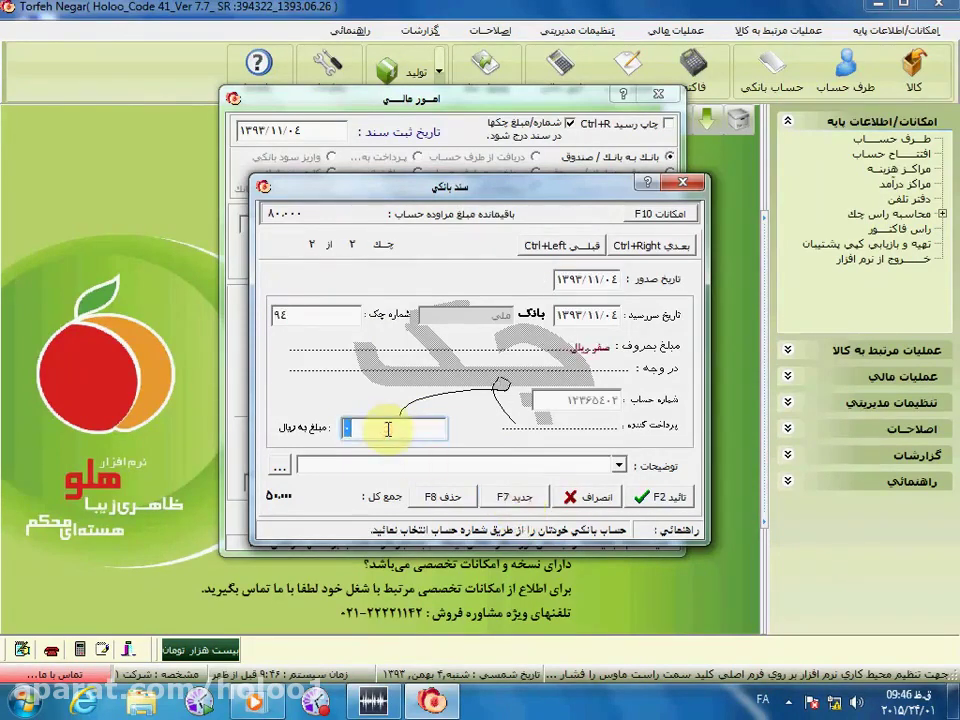
type("30000")
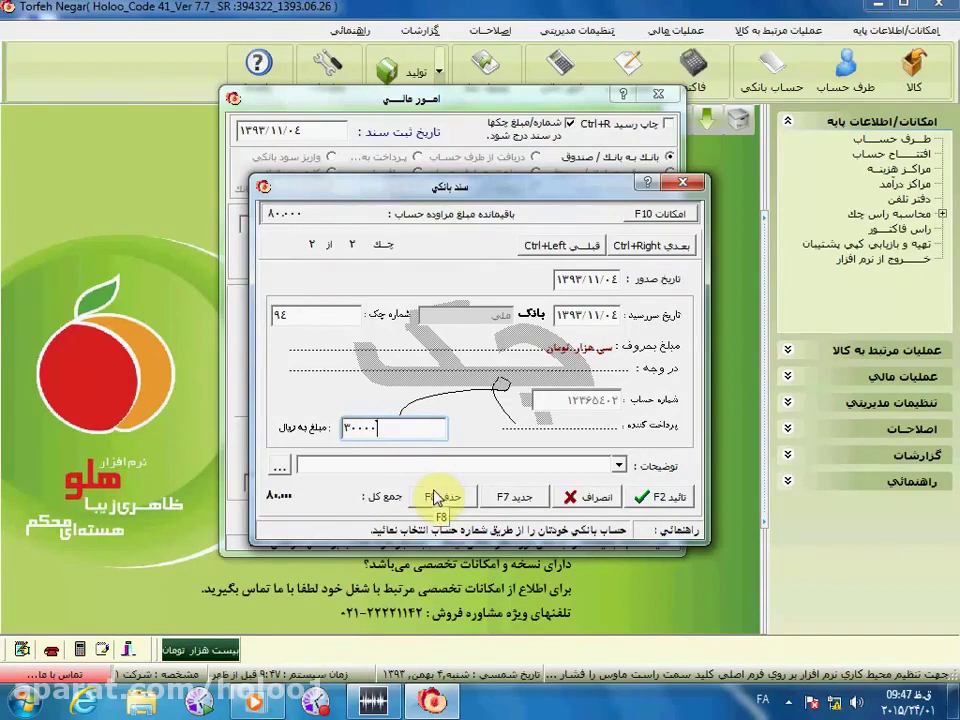
- Go back through the entered cheques to check them and confirm the cheque form
left_click(652, 248)
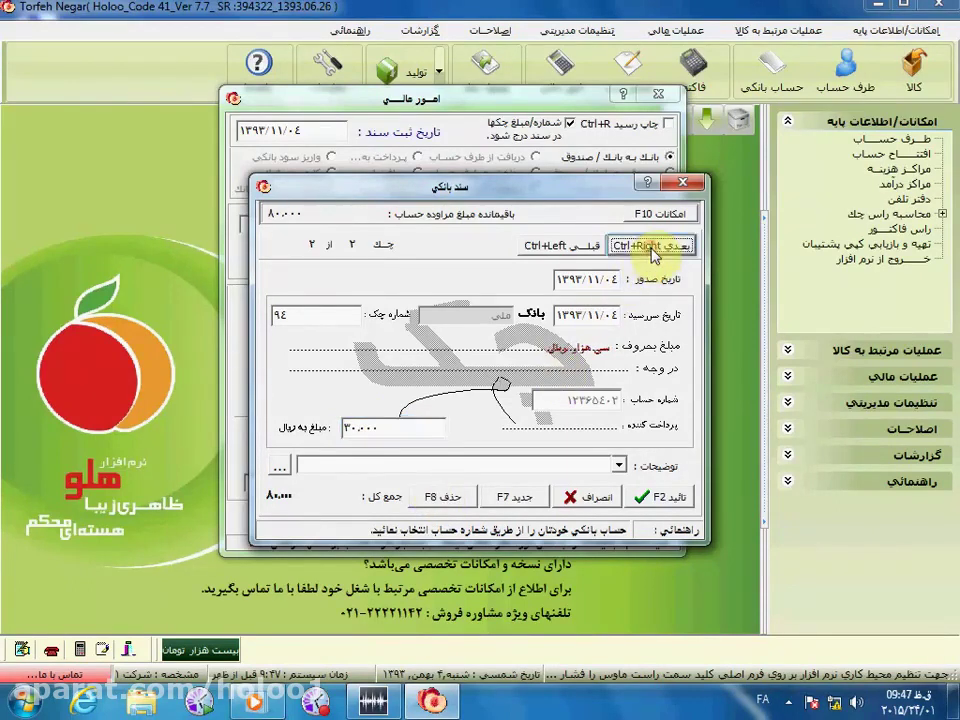
left_click(577, 248)
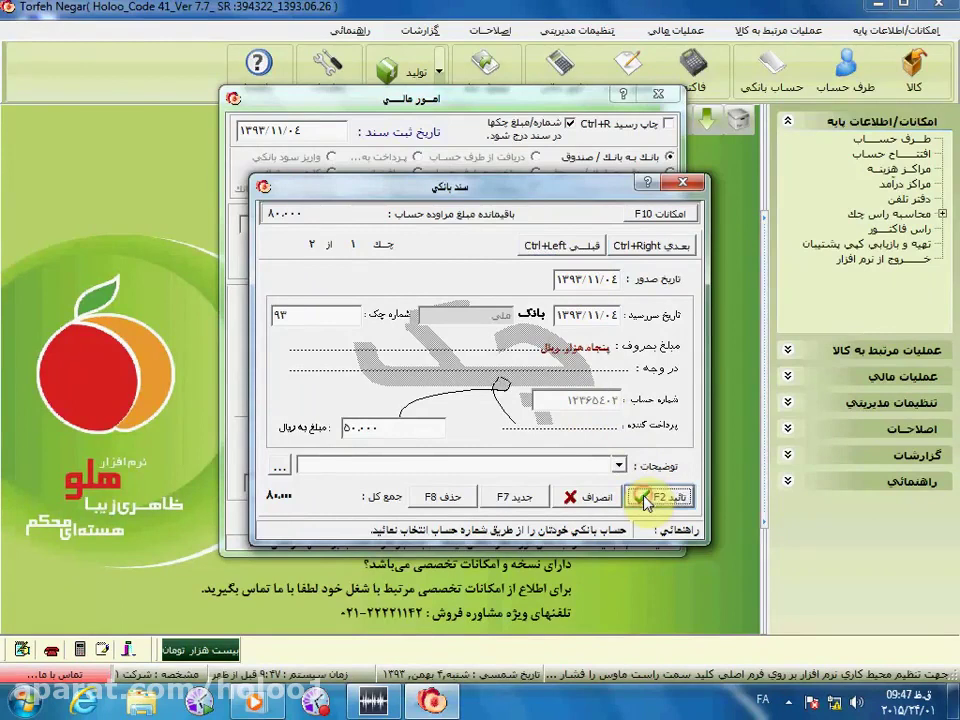
left_click(648, 498)
- Save the bank-to-cash-box transfer document and acknowledge its messages
left_click(527, 356)
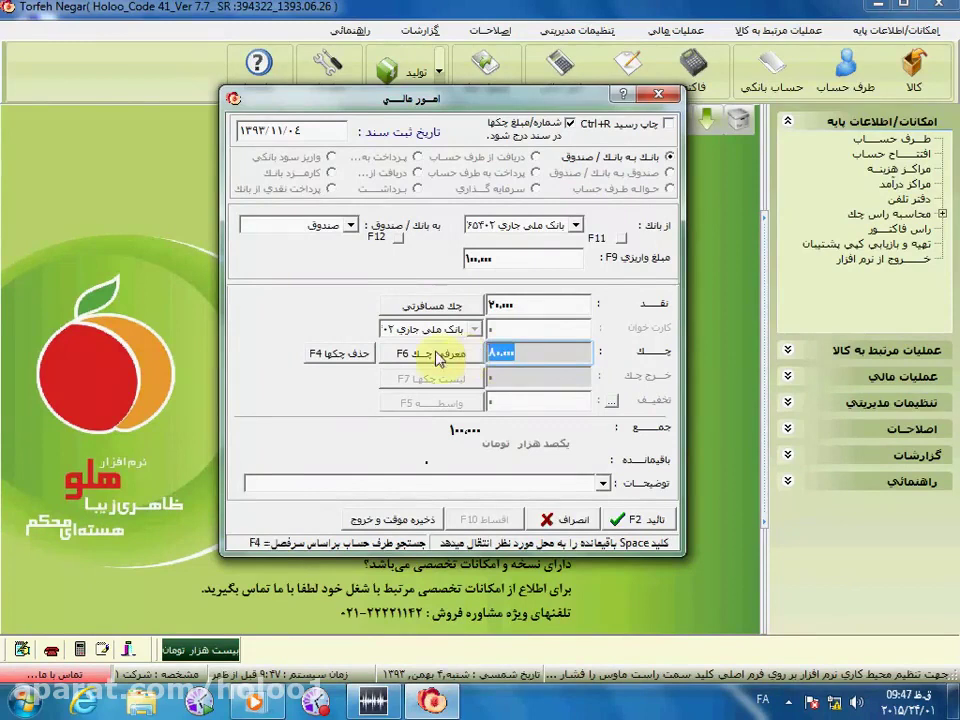
left_click(349, 358)
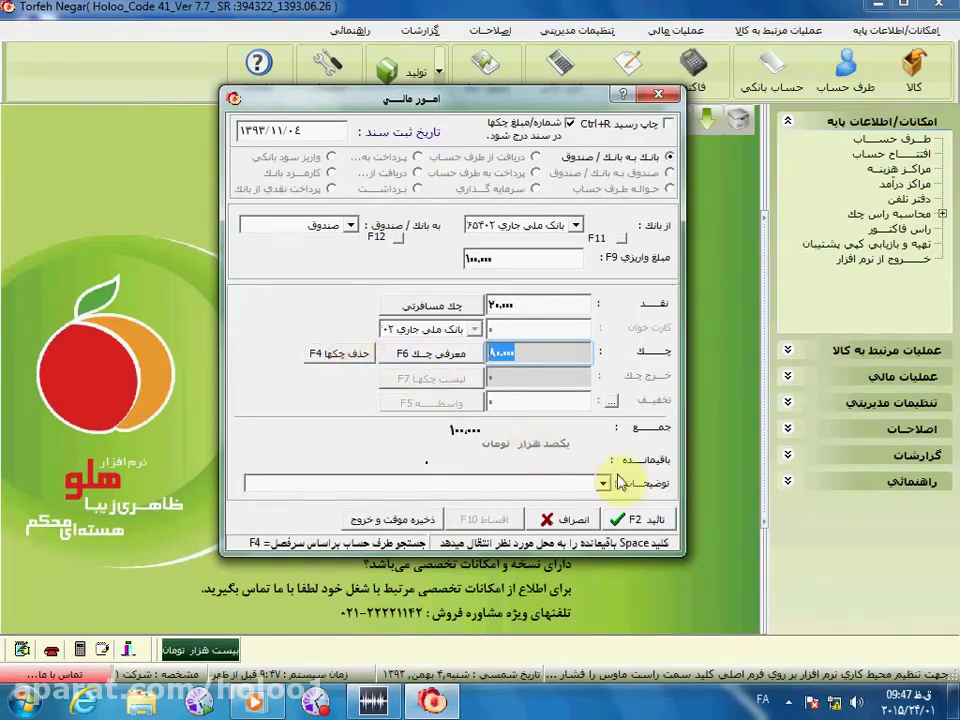
left_click(634, 522)
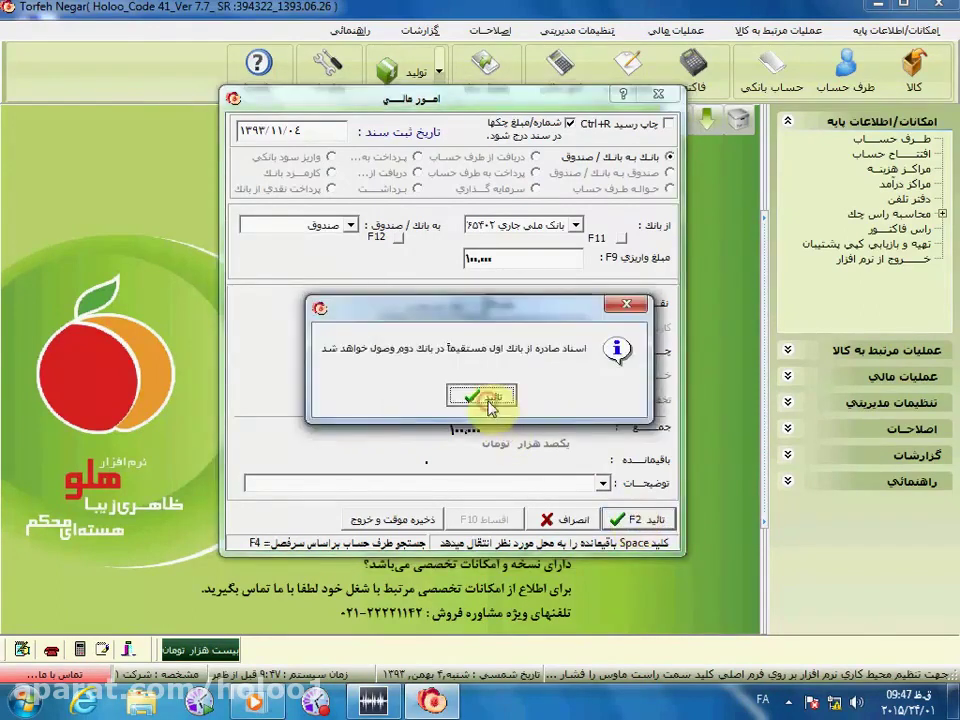
left_click(481, 397)
left_click(551, 521)
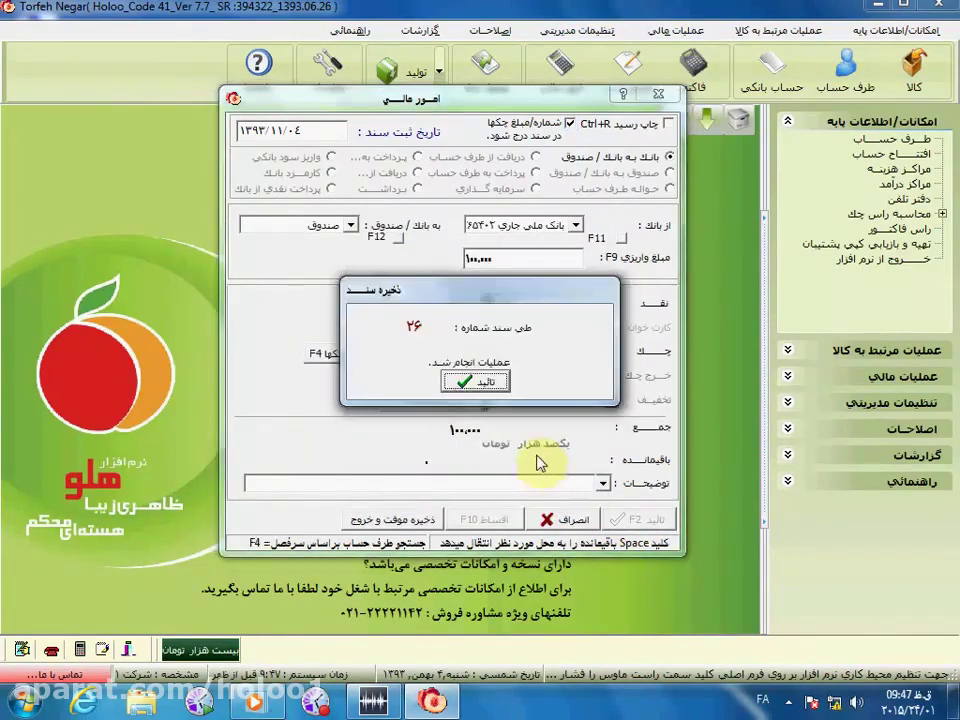
left_click(472, 384)
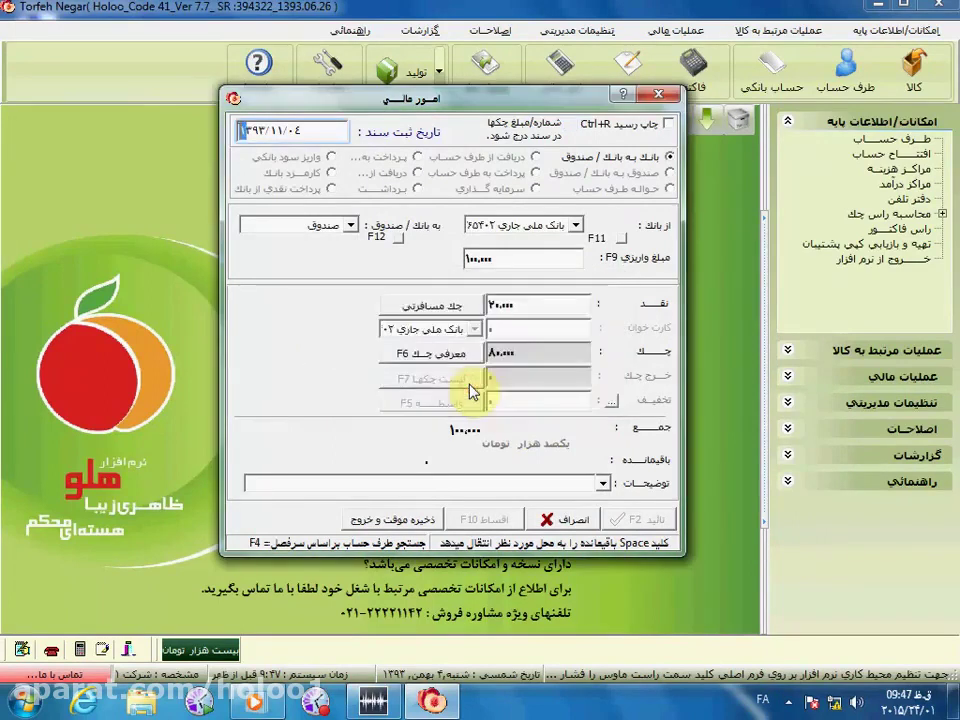
- Enter a cash-box-to-bank transfer of 560,000 to the Bank Sepah current account (بانک سپه جاری), with the full amount as cash from صندوق
left_click(669, 173)
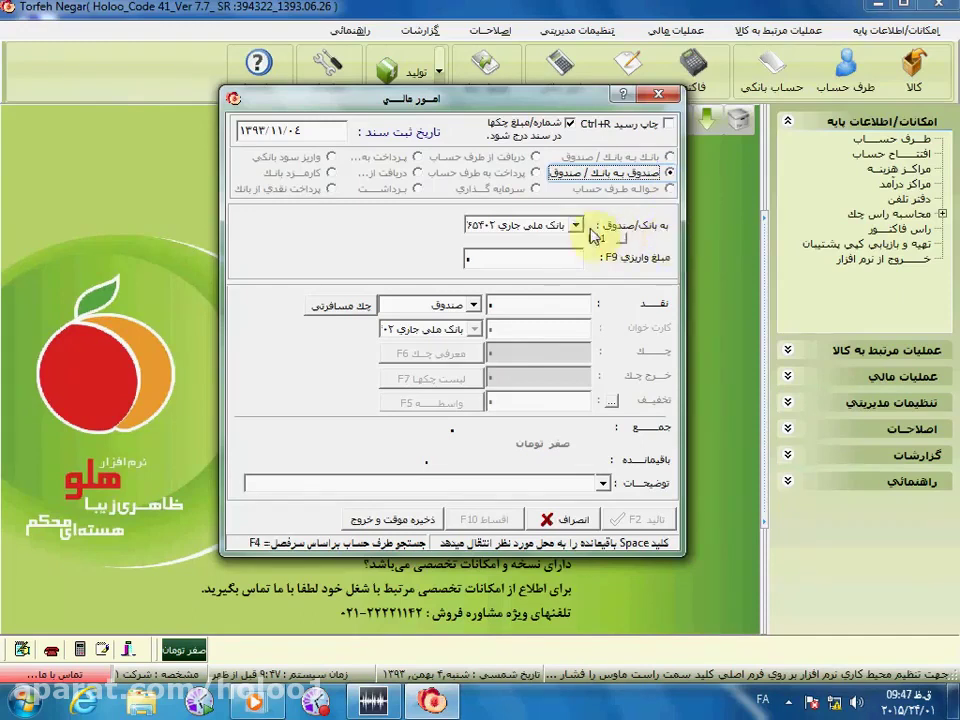
left_click(525, 226)
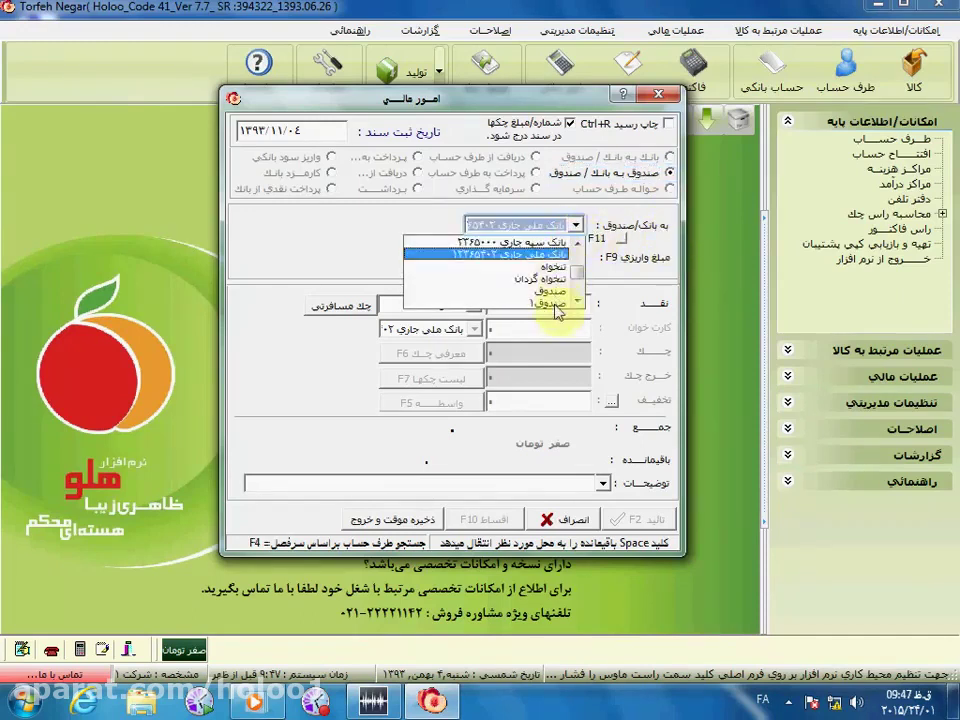
left_click(560, 243)
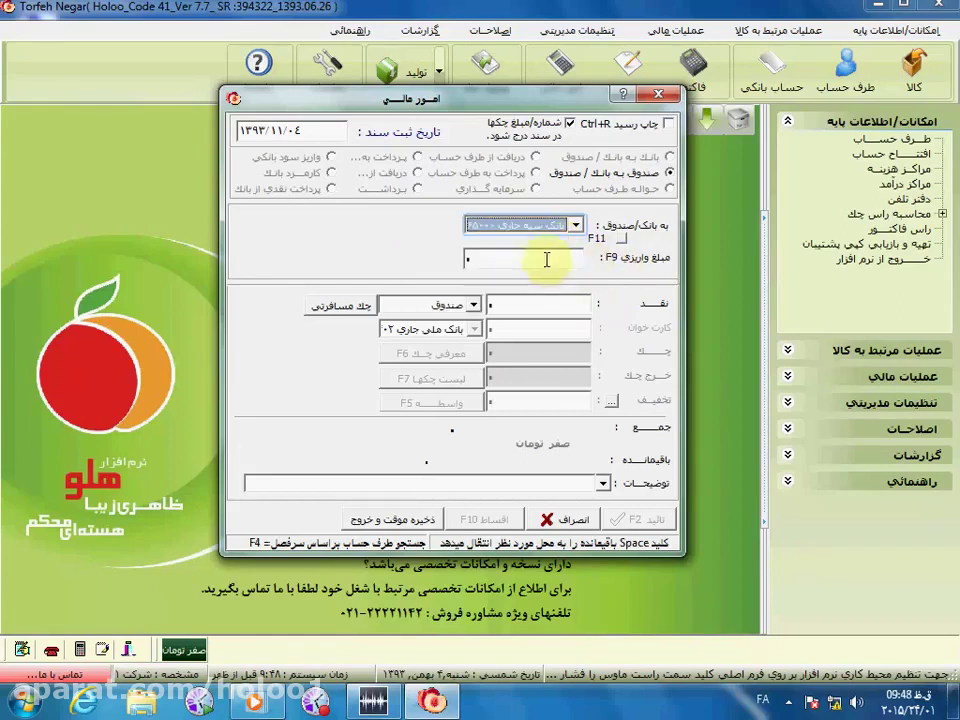
left_click(547, 259)
type("560000")
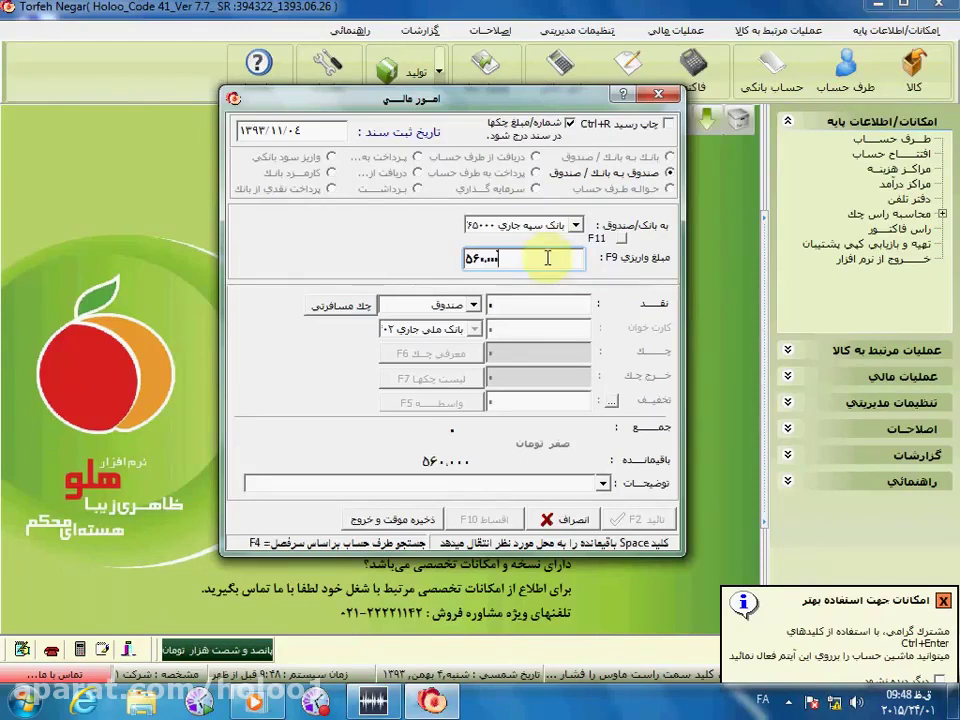
left_click(530, 302)
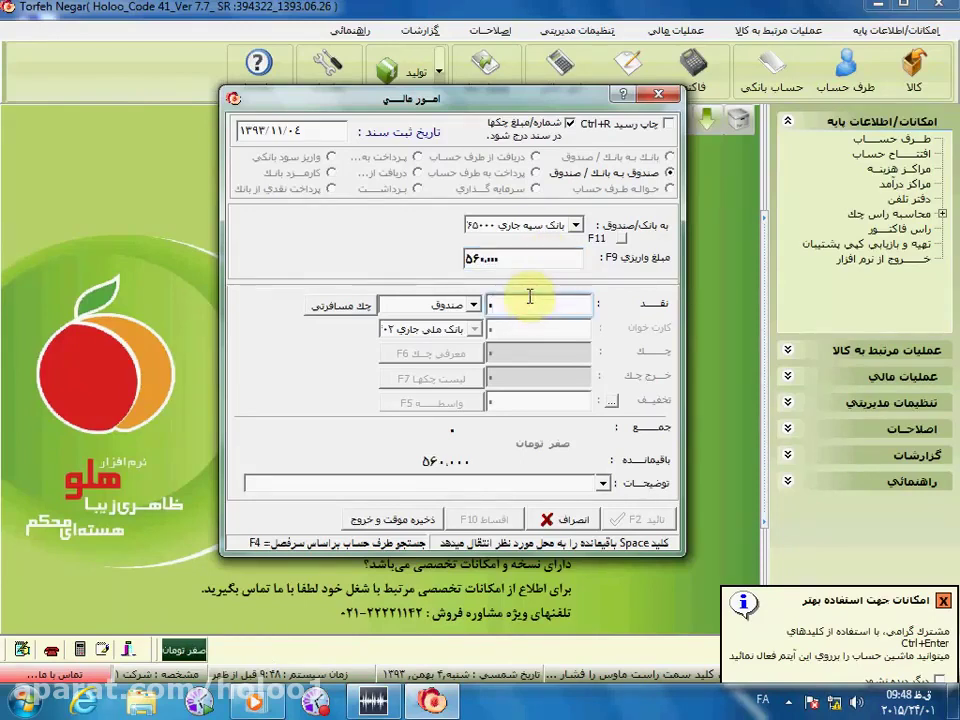
key("space")
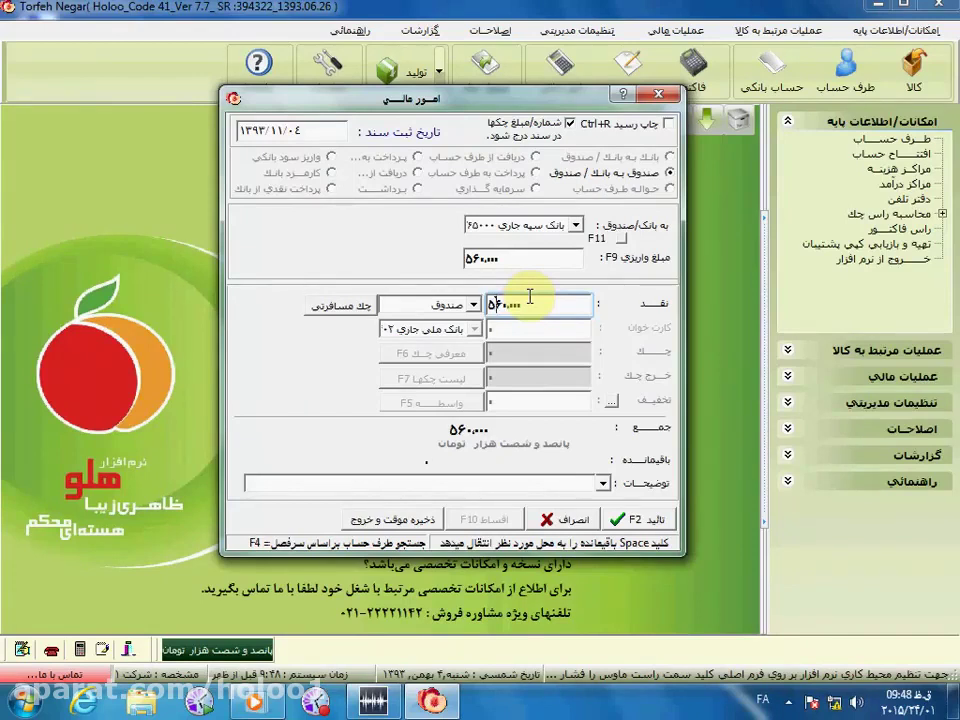
- Save the cash-box-to-bank transfer document and acknowledge its confirmation
left_click(640, 519)
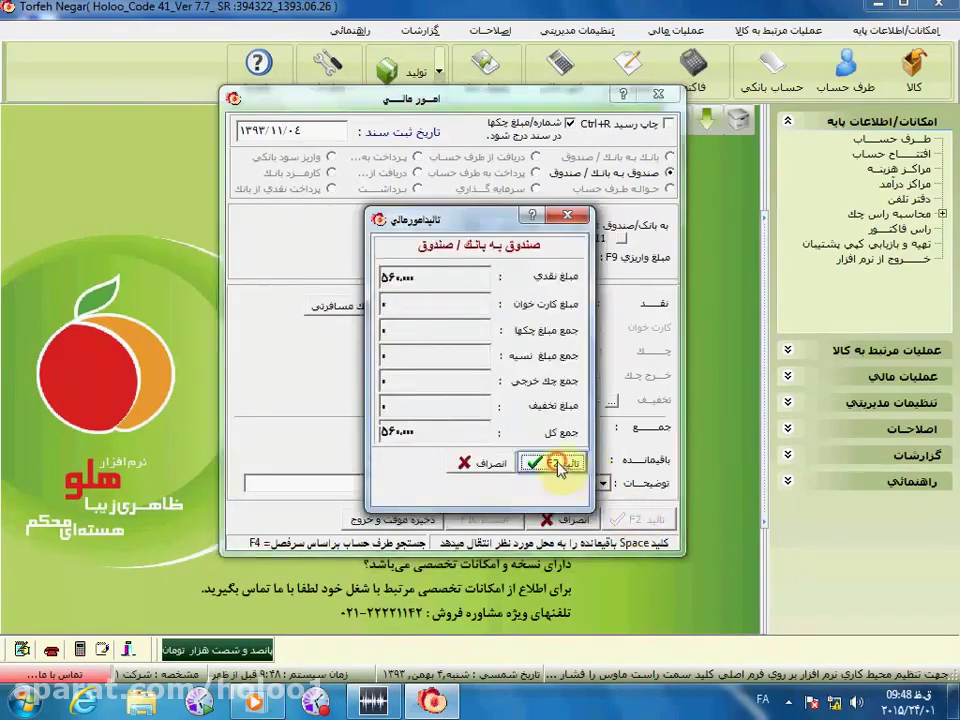
left_click(558, 465)
left_click(486, 382)
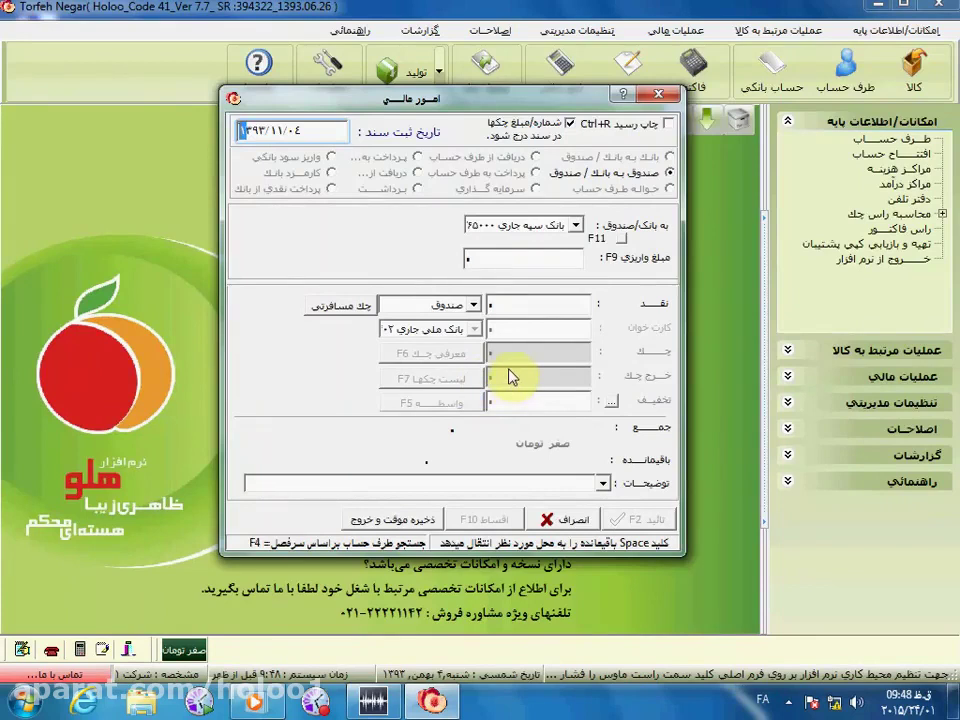
- Enter an account-party remittance (حواله طرف حساب) of 89,000 to the Bank Melli current account (بانک ملی جاری), with the full amount as the remitted sum
left_click(668, 192)
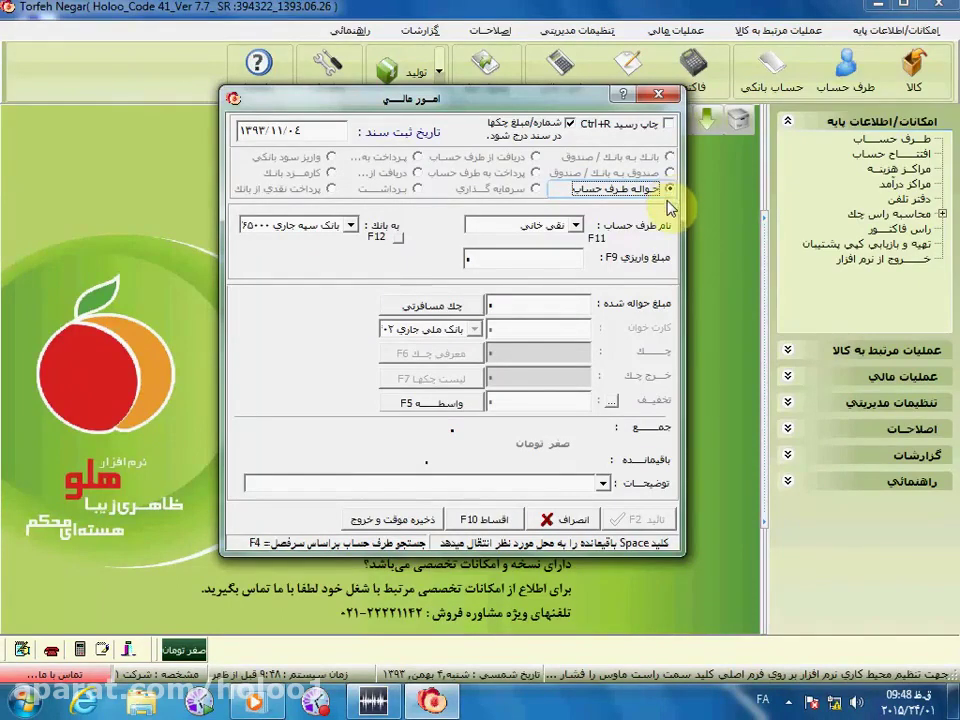
left_click(575, 226)
left_click(553, 316)
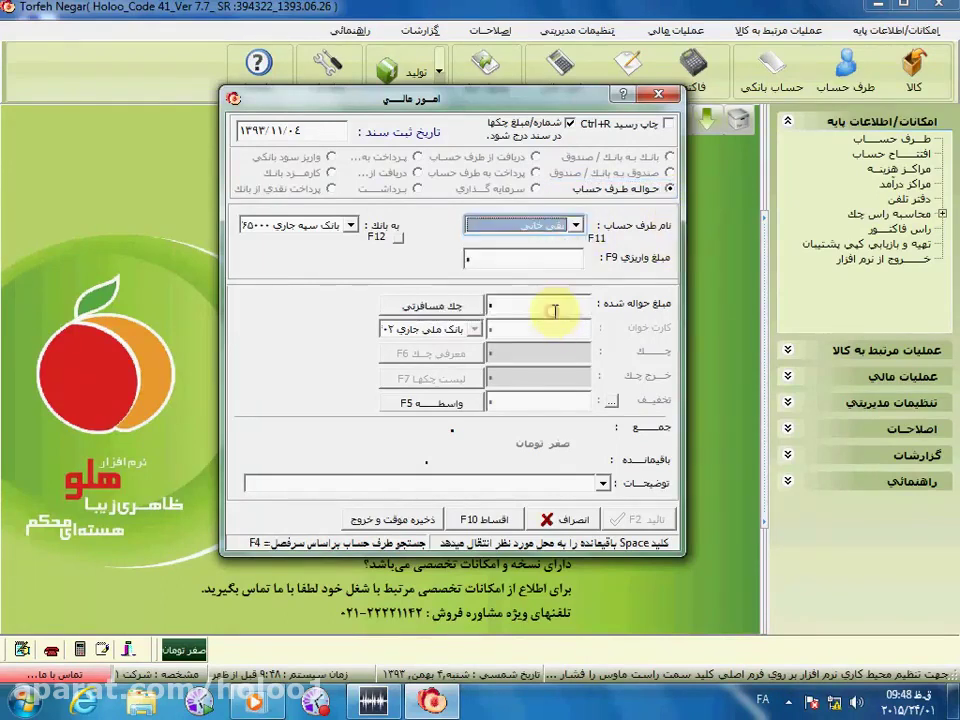
left_click(348, 228)
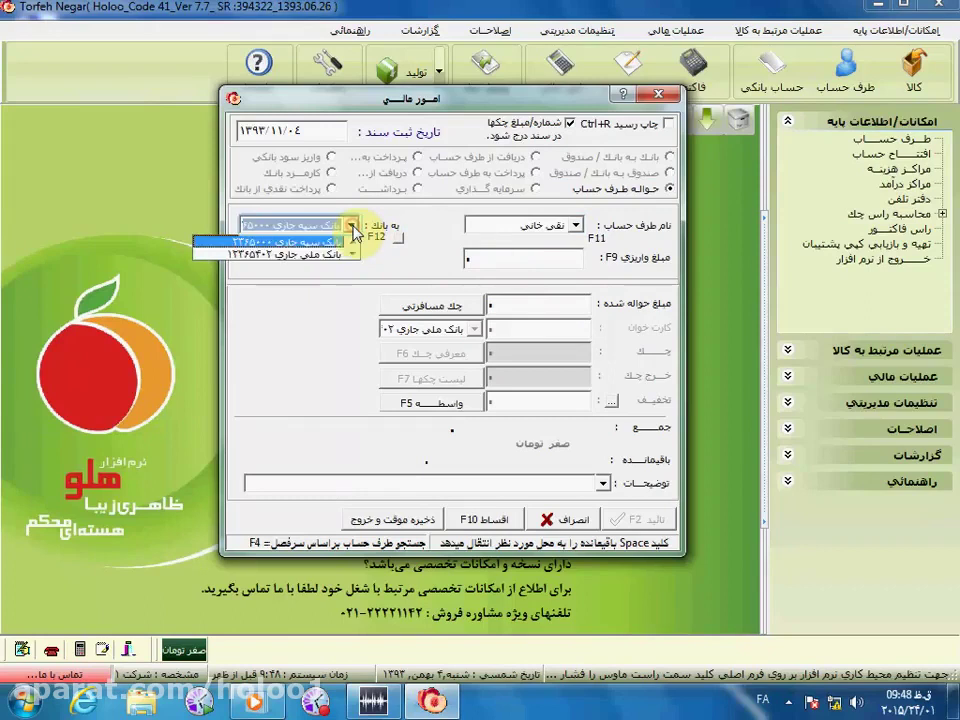
left_click(334, 258)
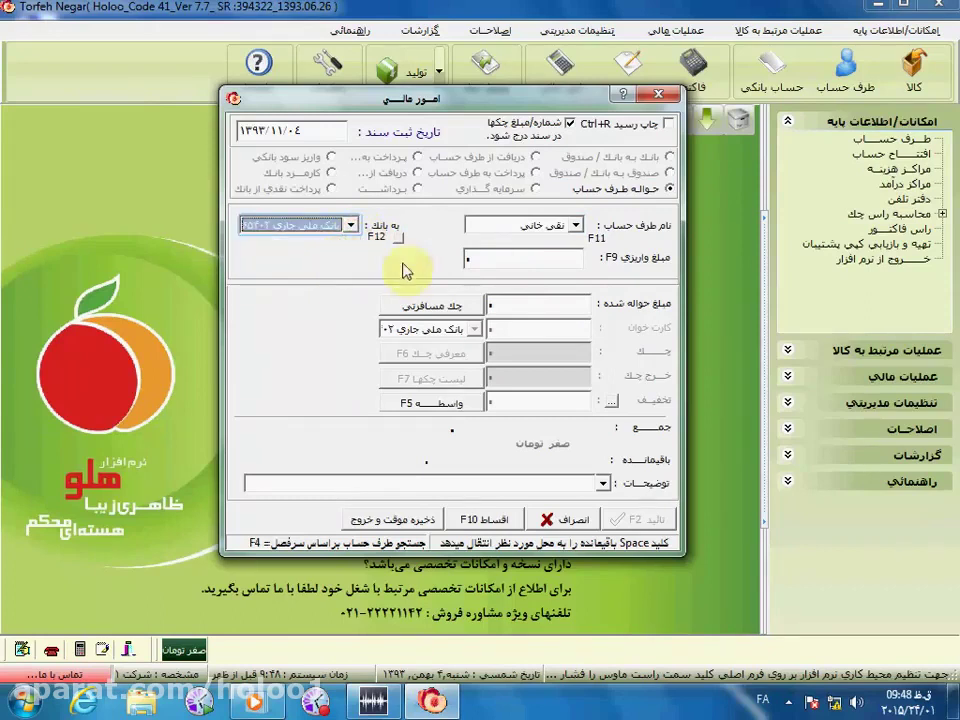
left_click(484, 261)
type("89000")
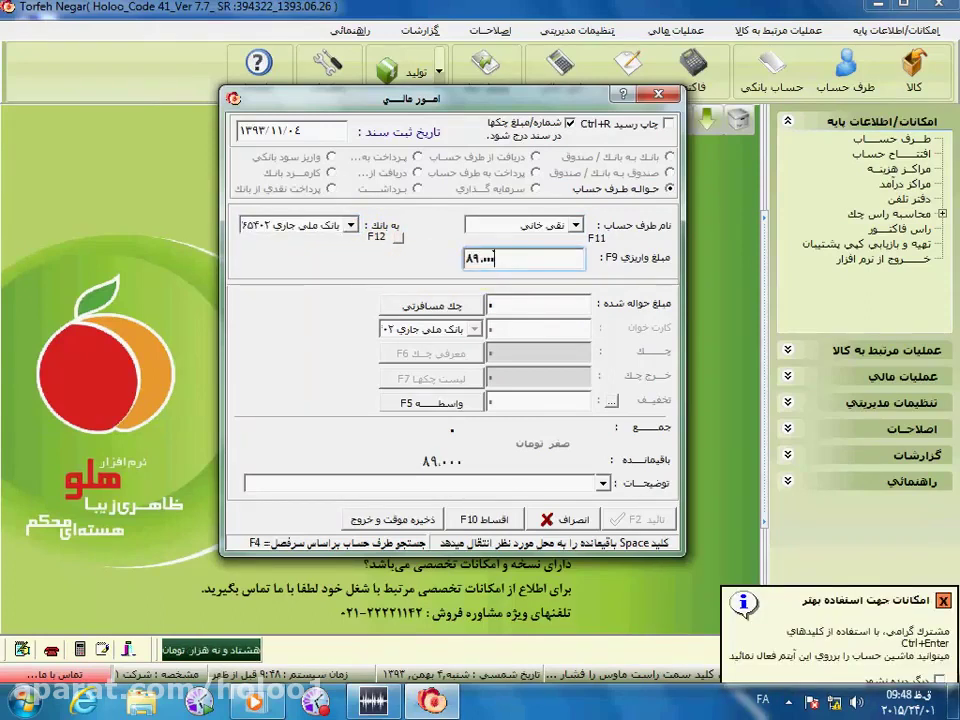
left_click(497, 300)
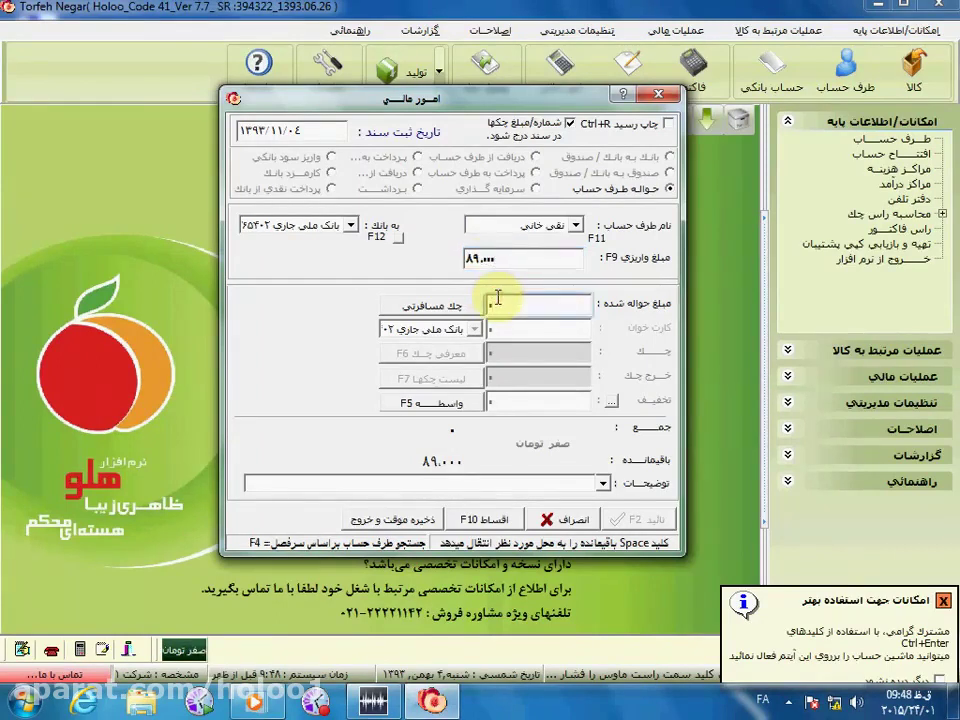
key("space")
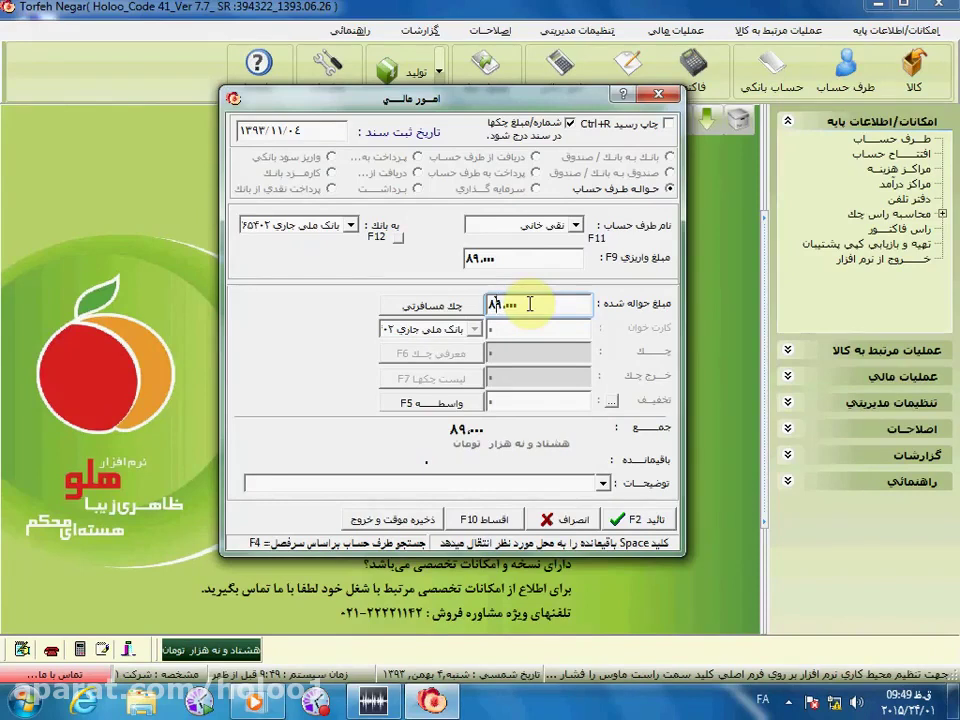
- Confirm and save the account-party remittance document
left_click(628, 520)
left_click(551, 463)
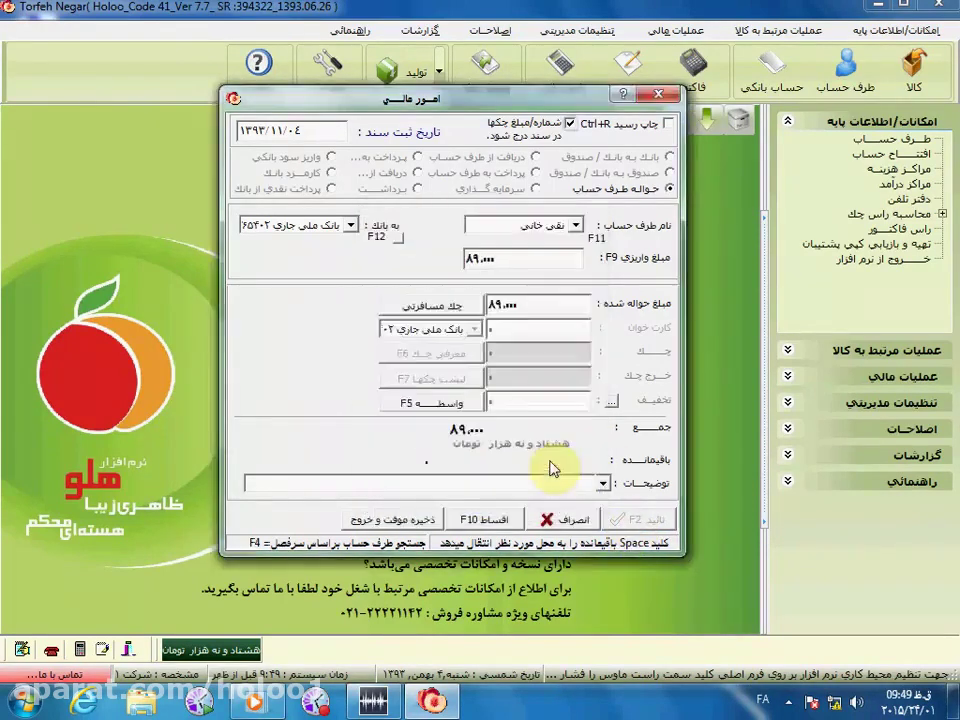
left_click(478, 383)
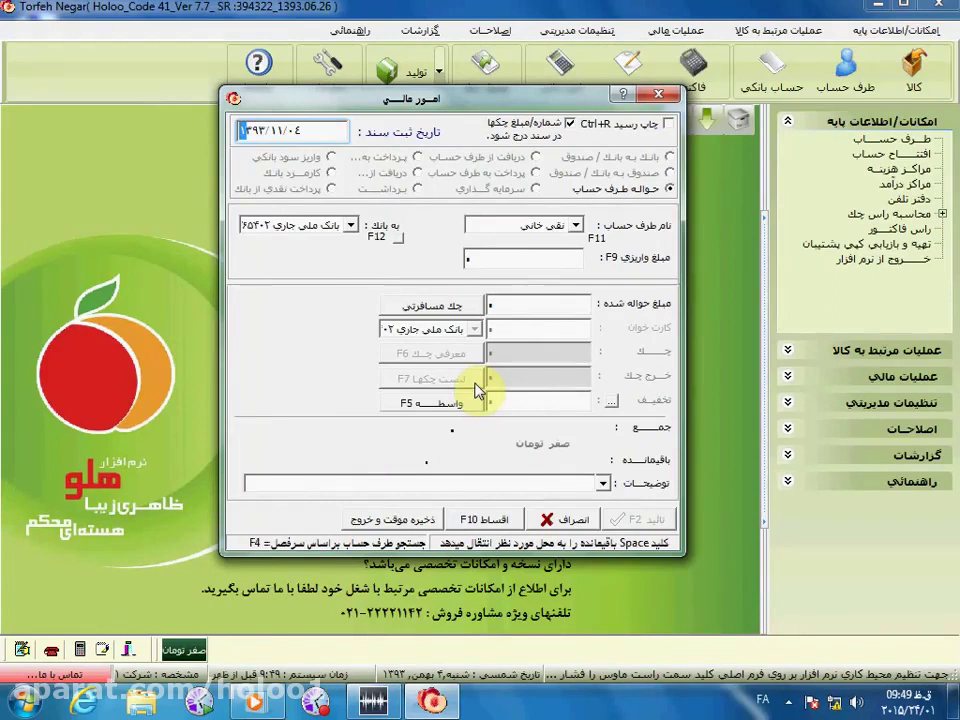
- Start a receipt from an account party (دریافت از طرف حساب), choose a different customer and set the received amount to 650,000
left_click(533, 160)
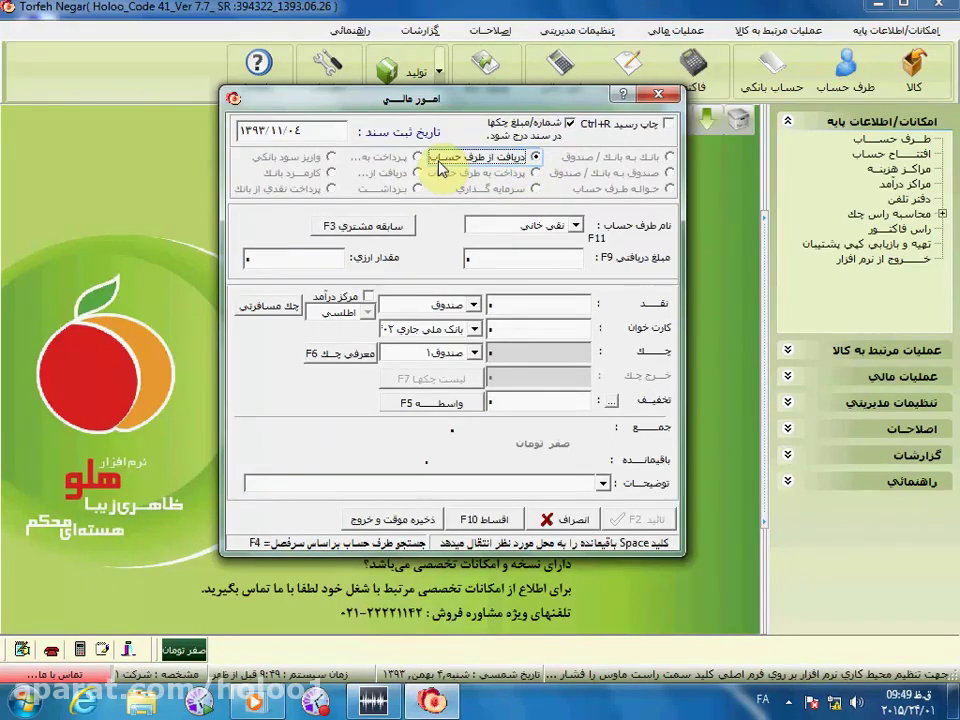
left_click(576, 225)
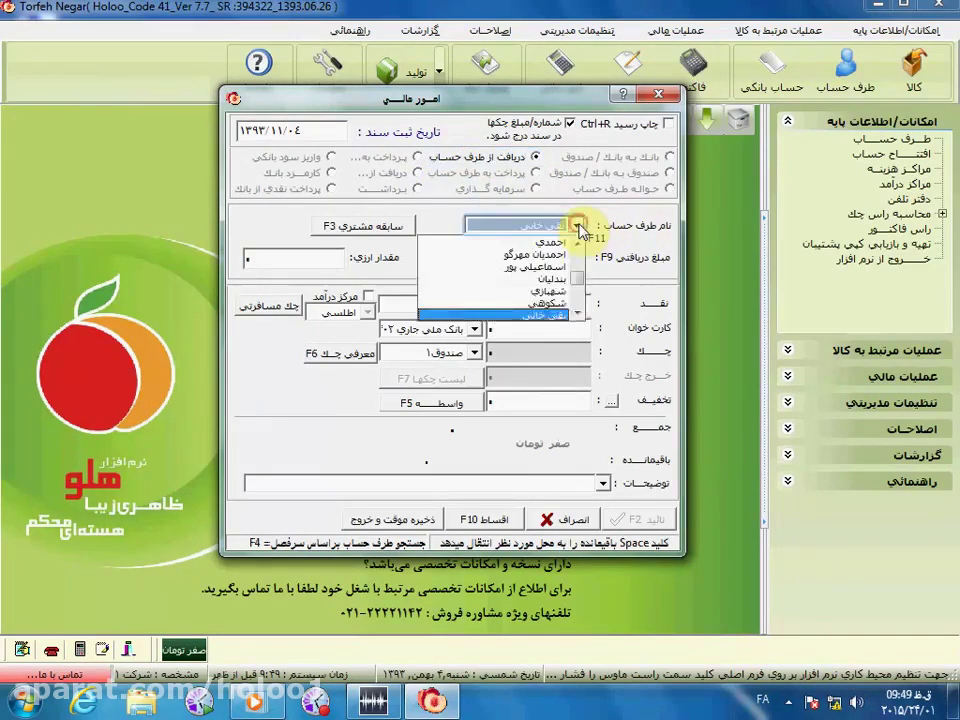
left_click(560, 302)
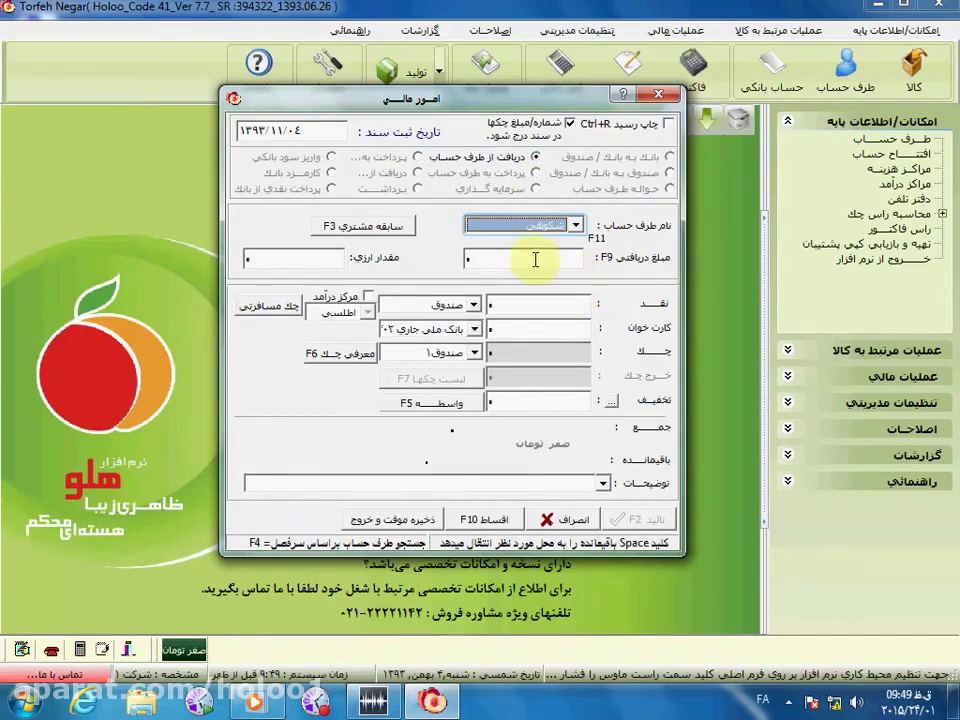
left_click(531, 258)
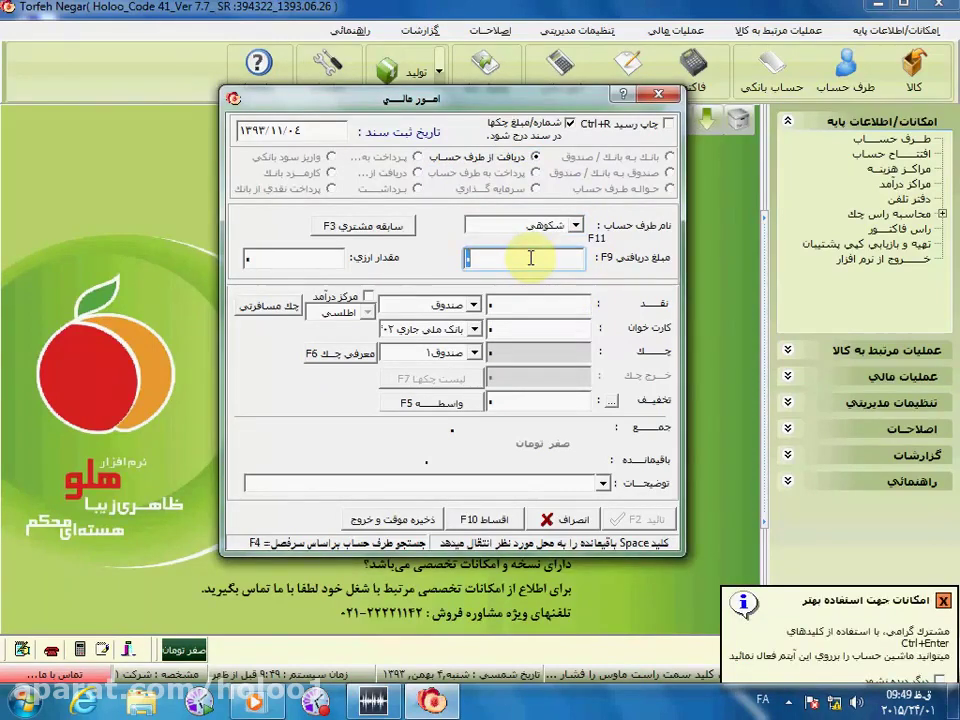
type("650000")
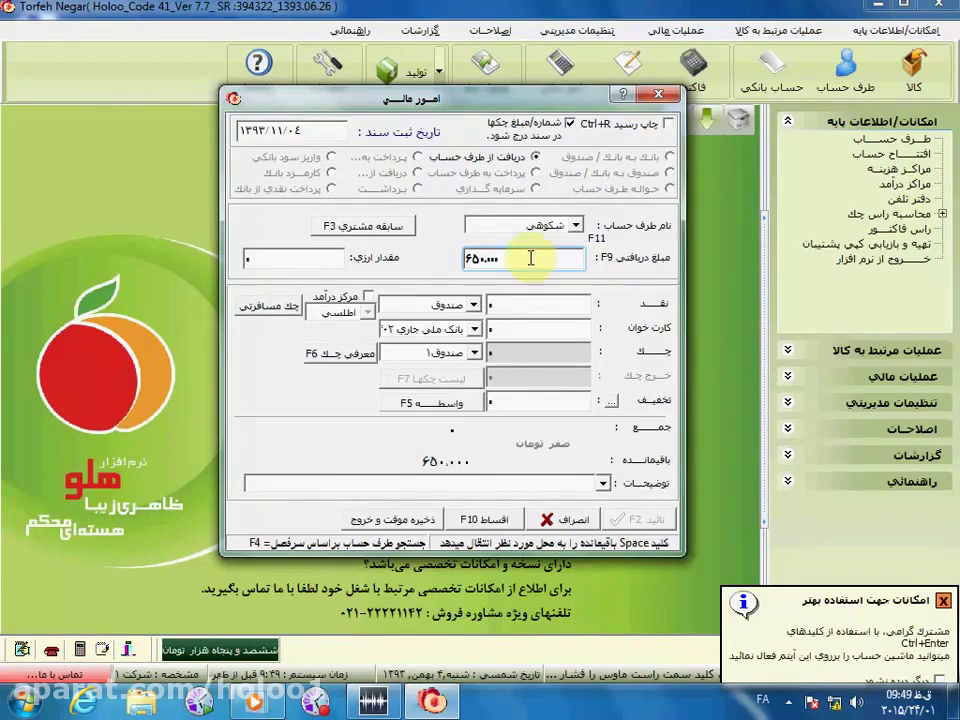
- Review the selected customer's financial status in the customer history and return to the receipt
left_click(402, 226)
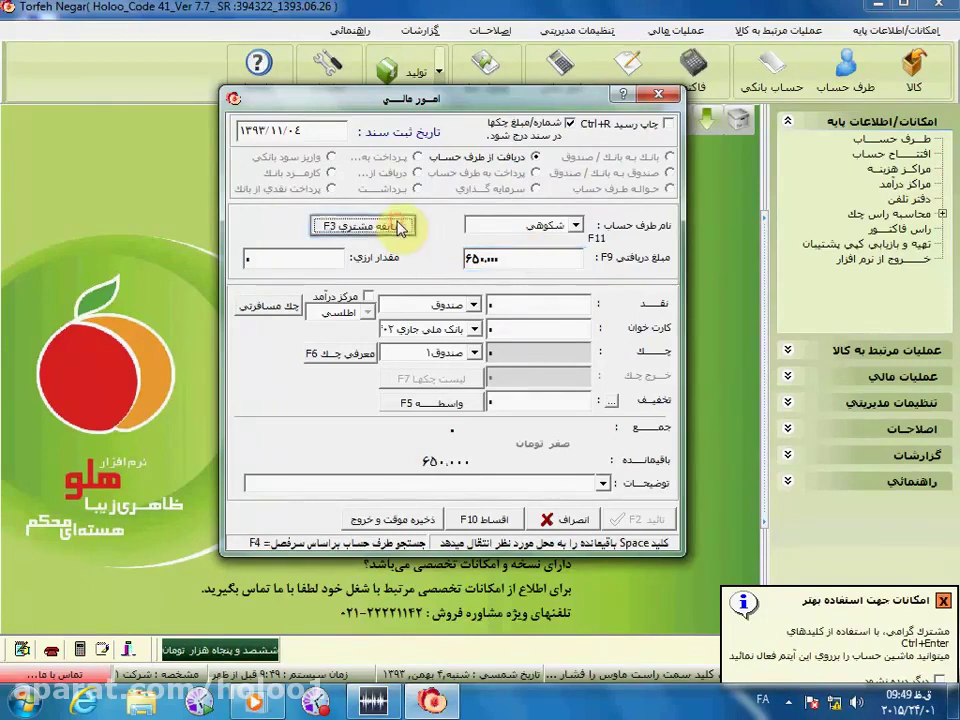
left_click_drag(517, 185, 519, 165)
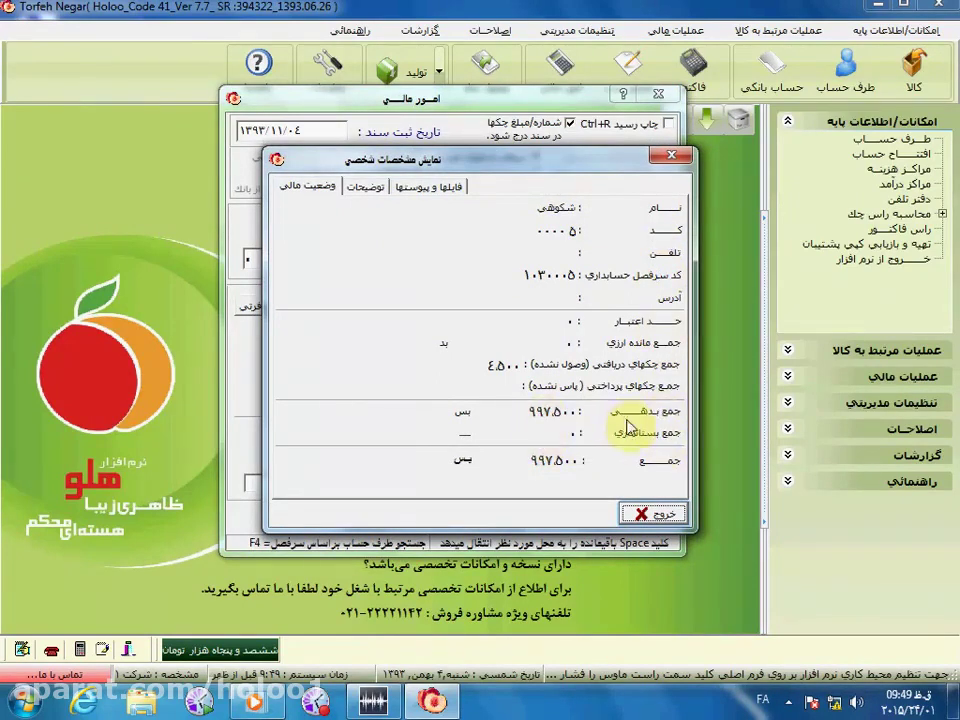
left_click(645, 515)
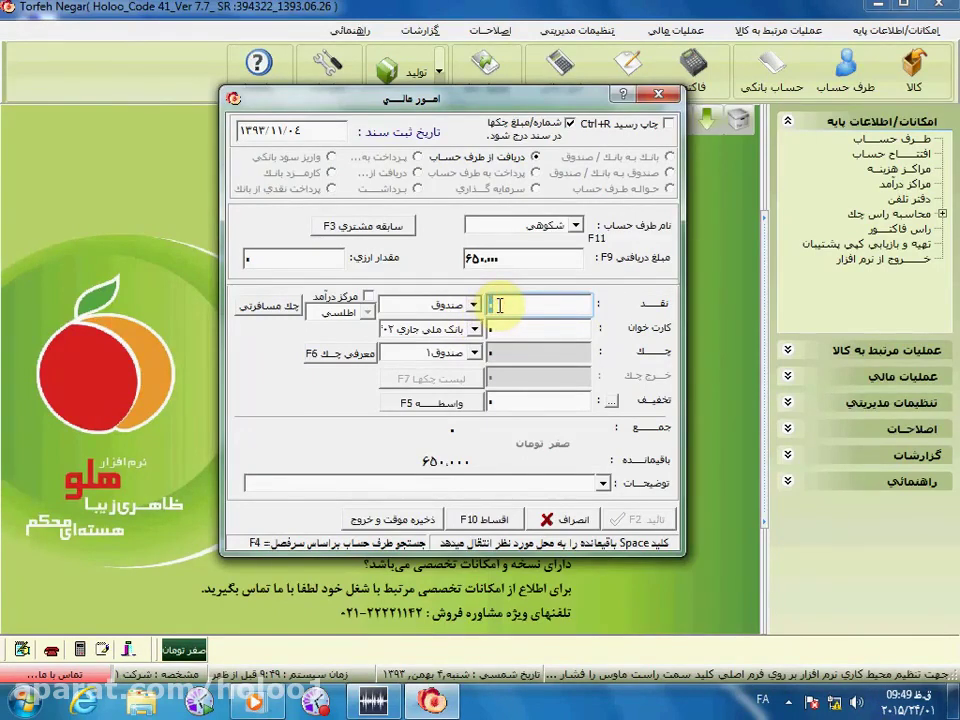
- Split the receipt into 640,000 cash paid into صندوق۱ and a 10,000 discount
type("64000")
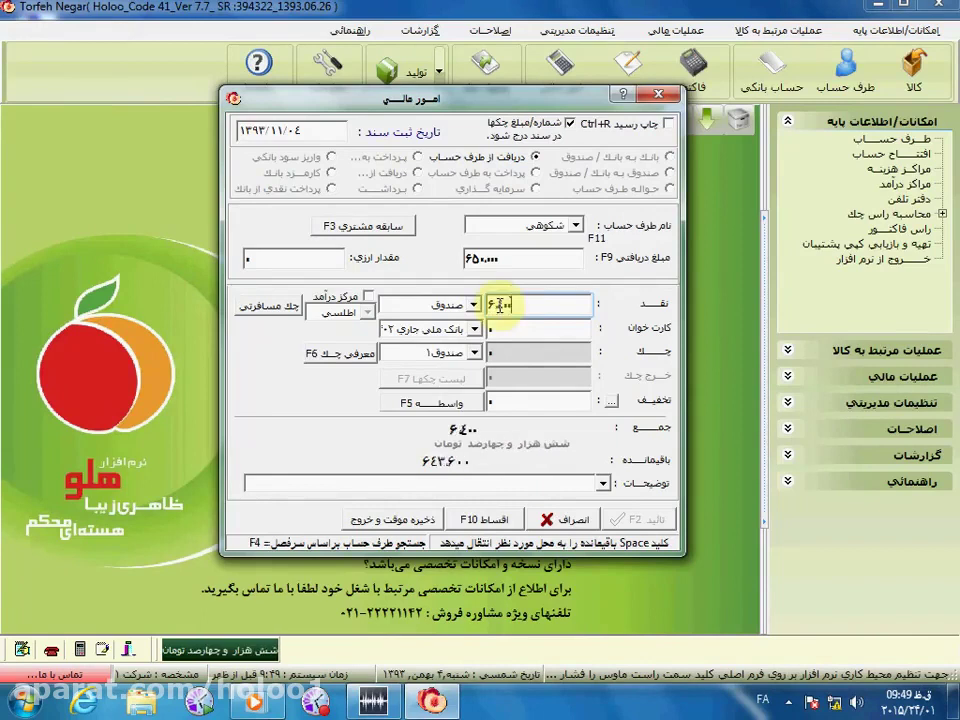
type("0")
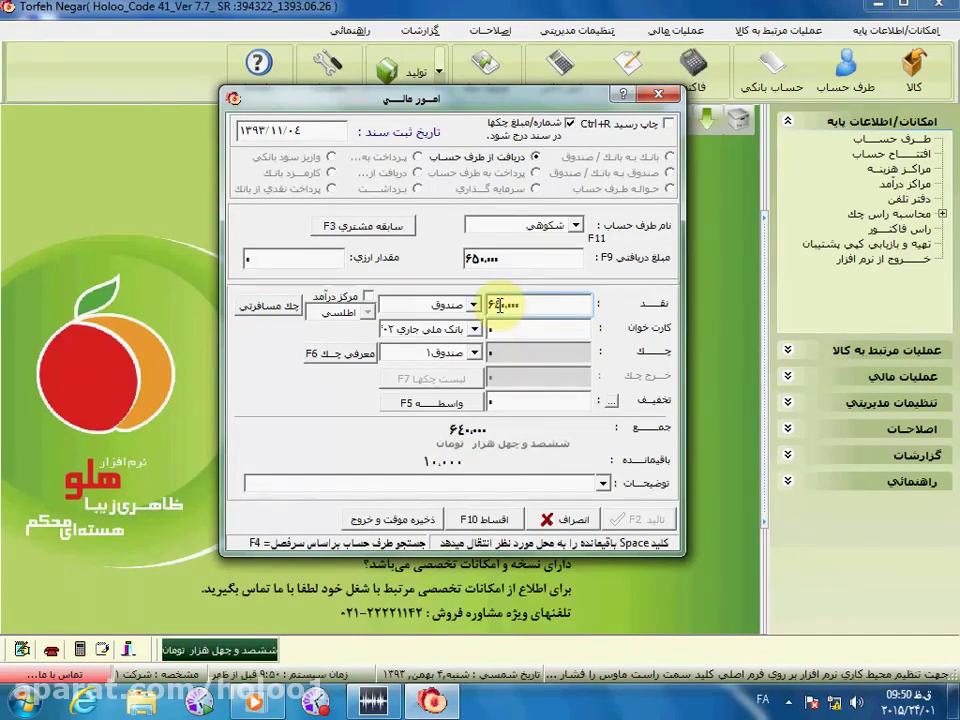
left_click(474, 305)
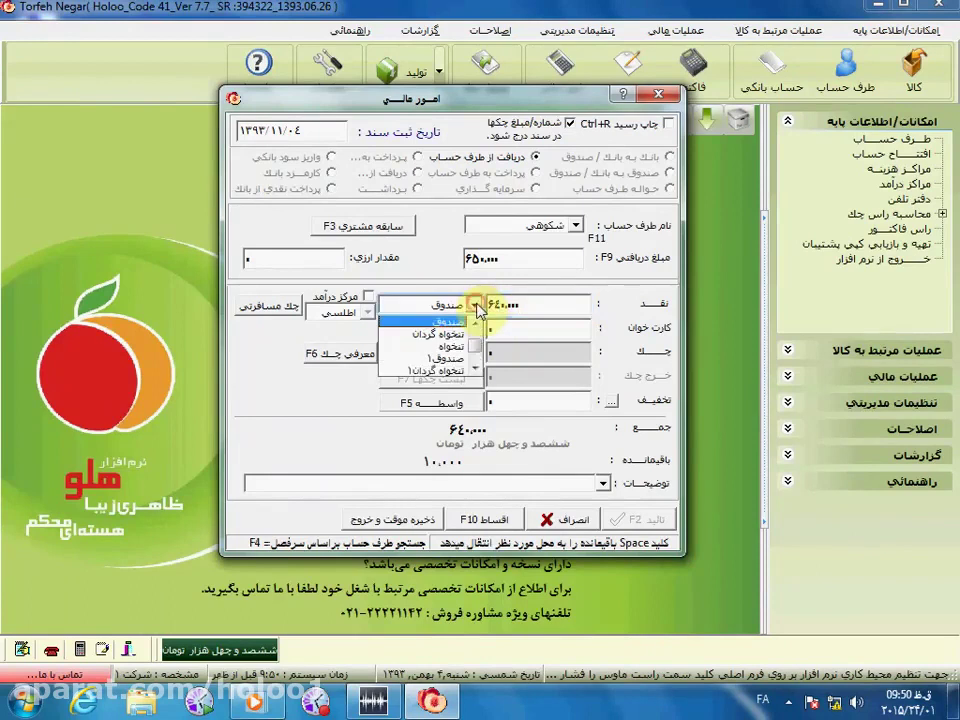
left_click(454, 360)
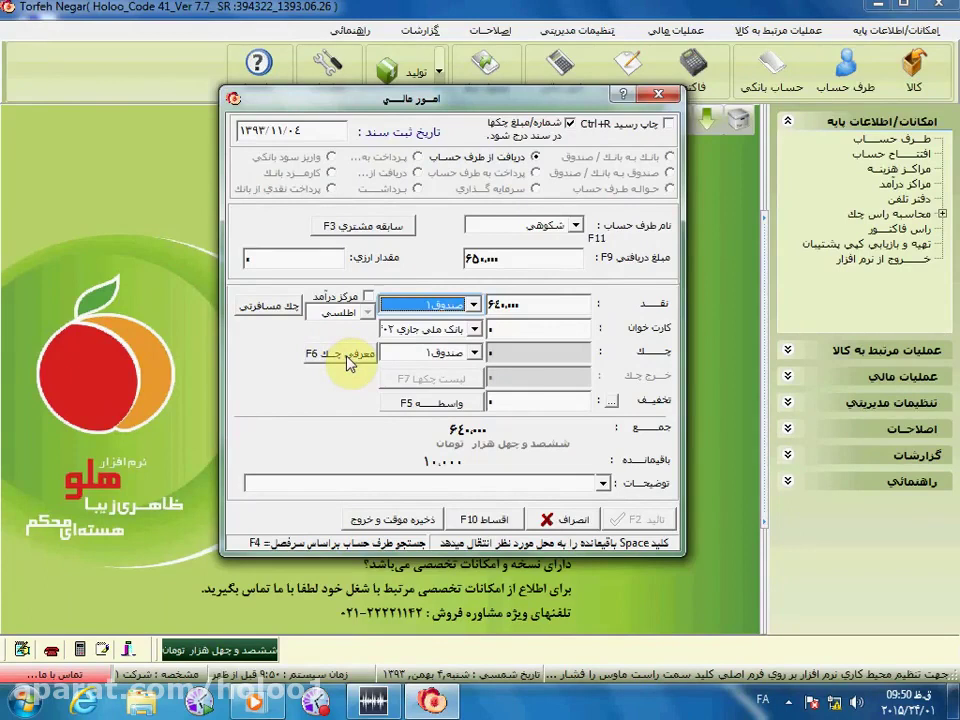
left_click(502, 397)
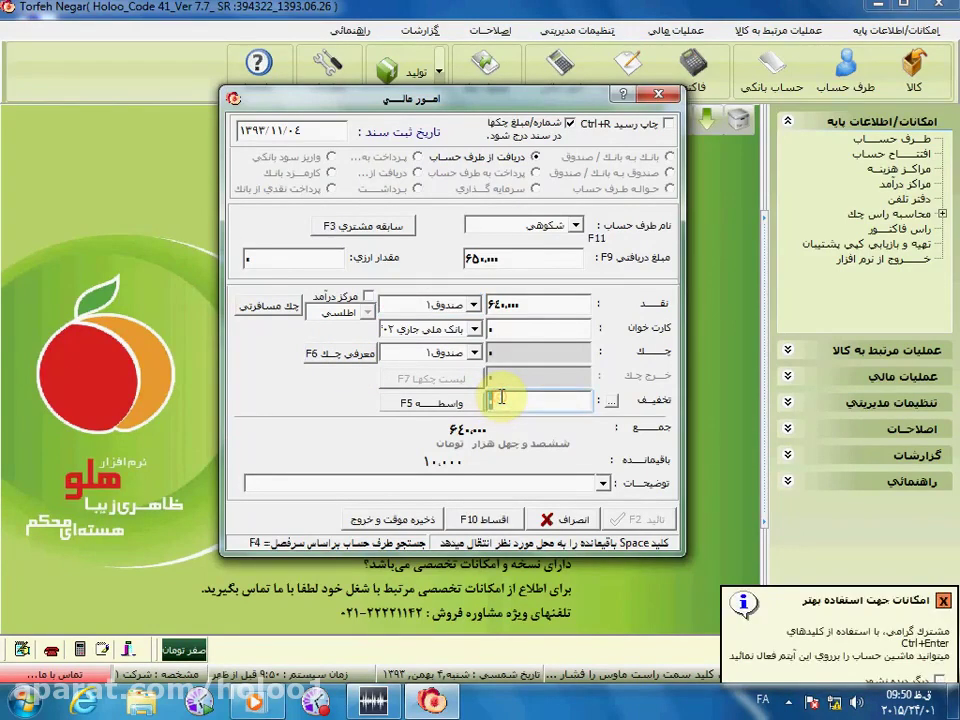
type("10000")
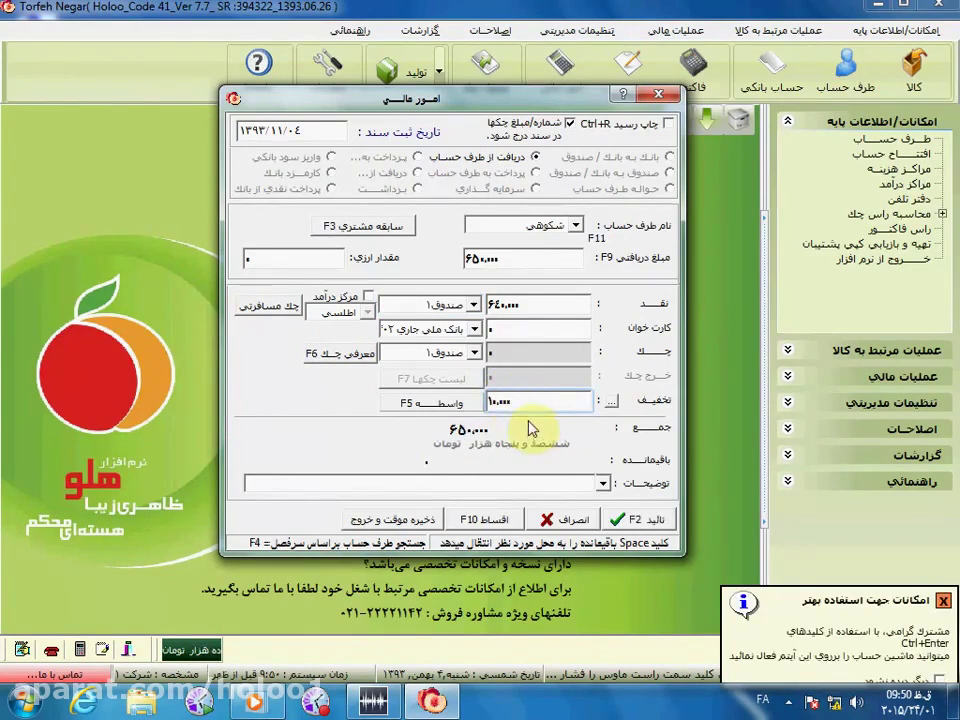
- Confirm and save the customer receipt document
left_click(630, 517)
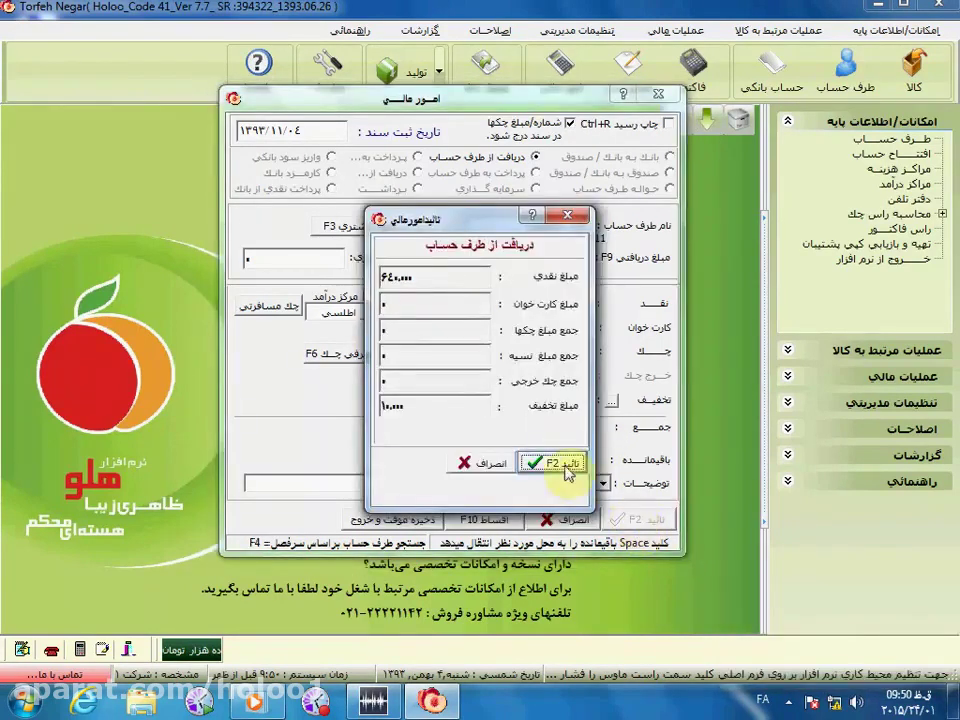
left_click(566, 474)
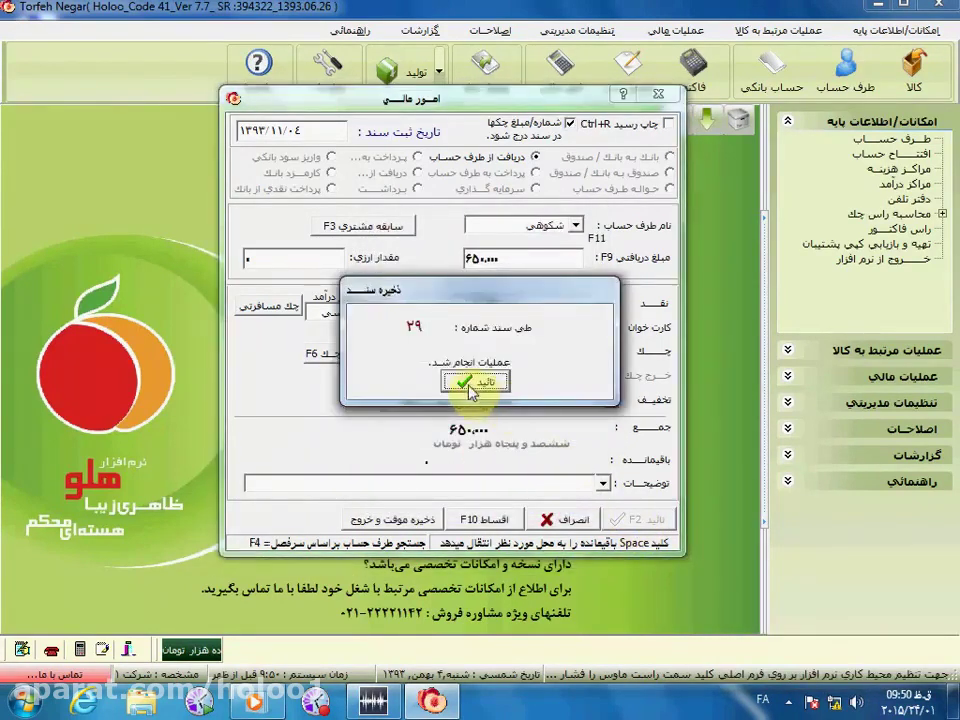
left_click(472, 388)
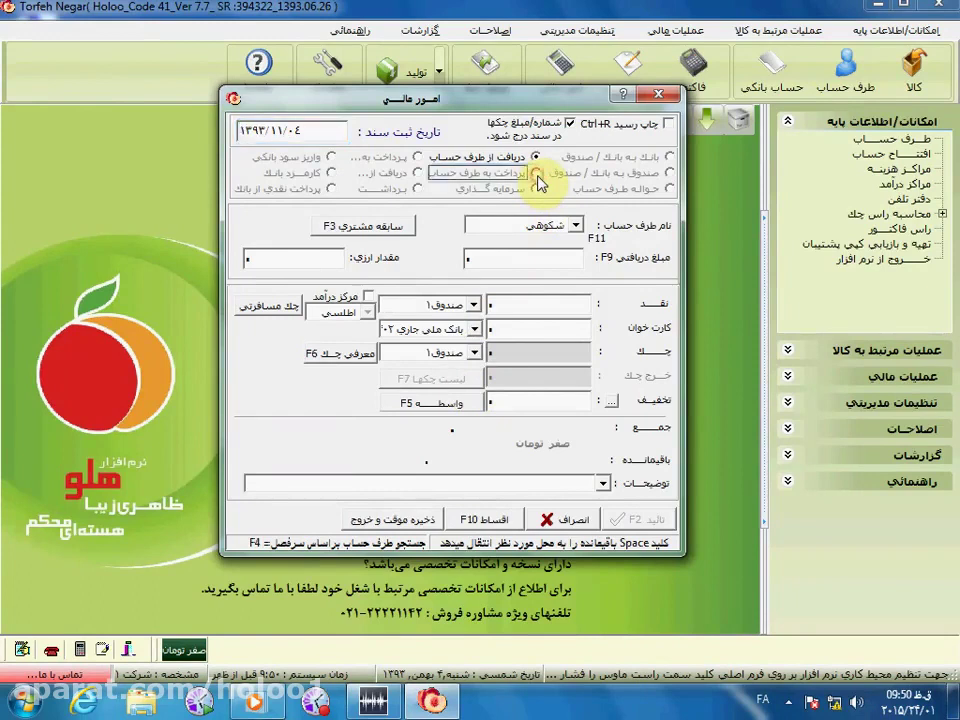
- Start a payment to an account party (پرداخت به طرف حساب), choose a different payee and set the paid amount to 12,000
left_click(537, 176)
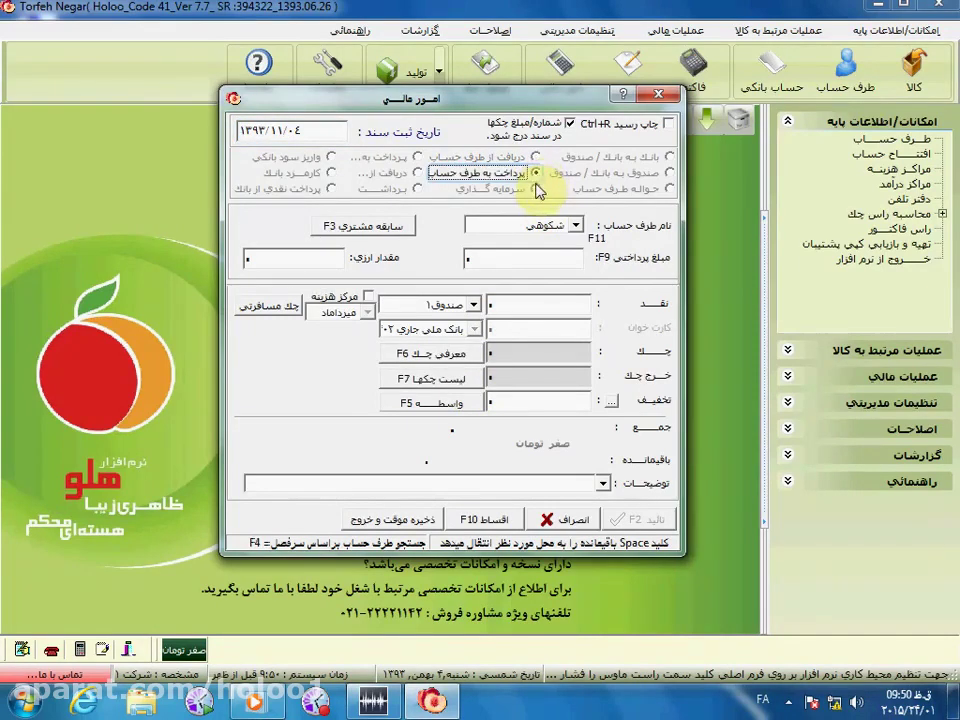
left_click(576, 225)
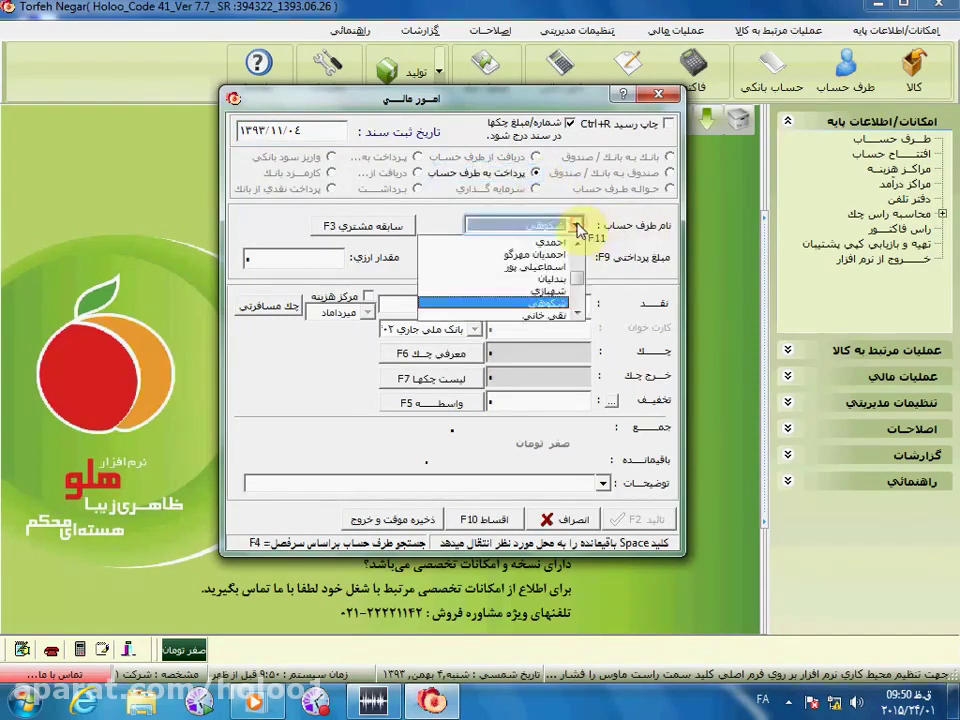
left_click(560, 266)
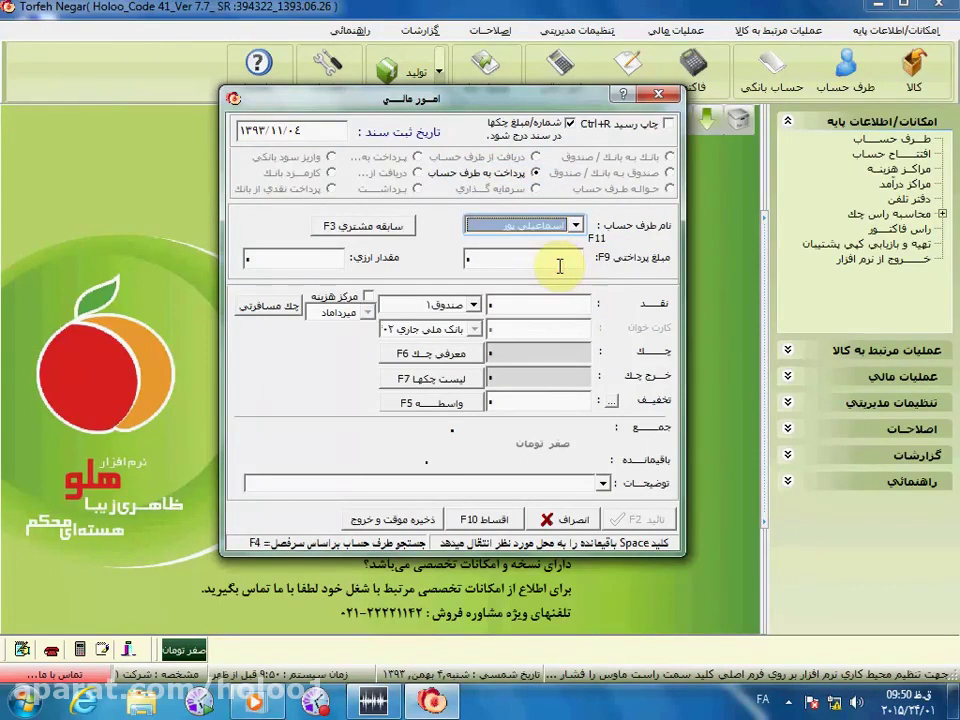
left_click(560, 266)
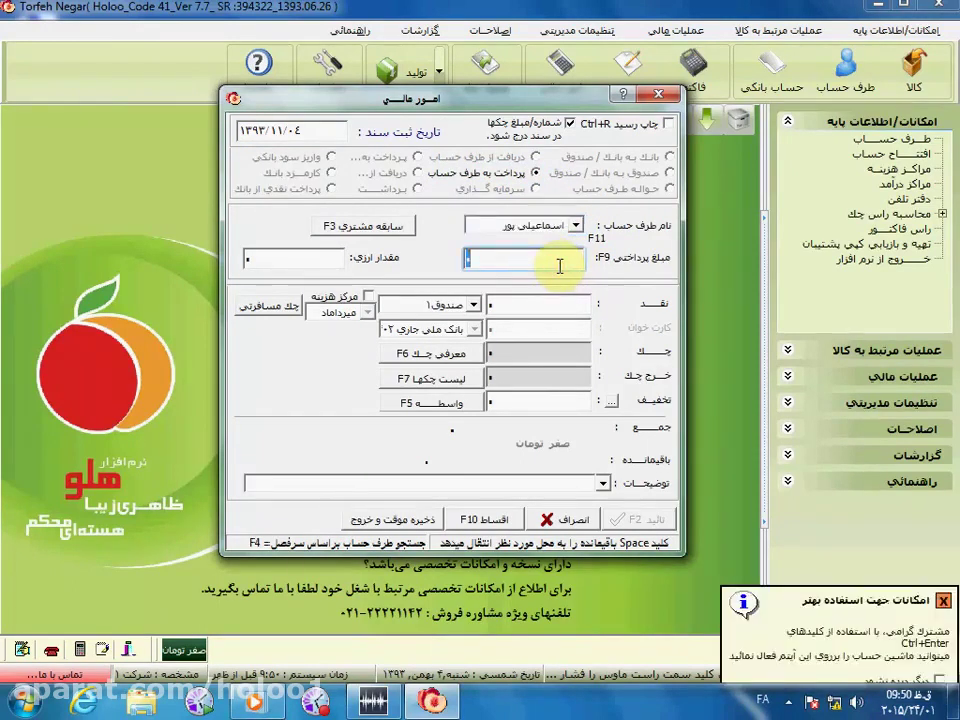
type("12000")
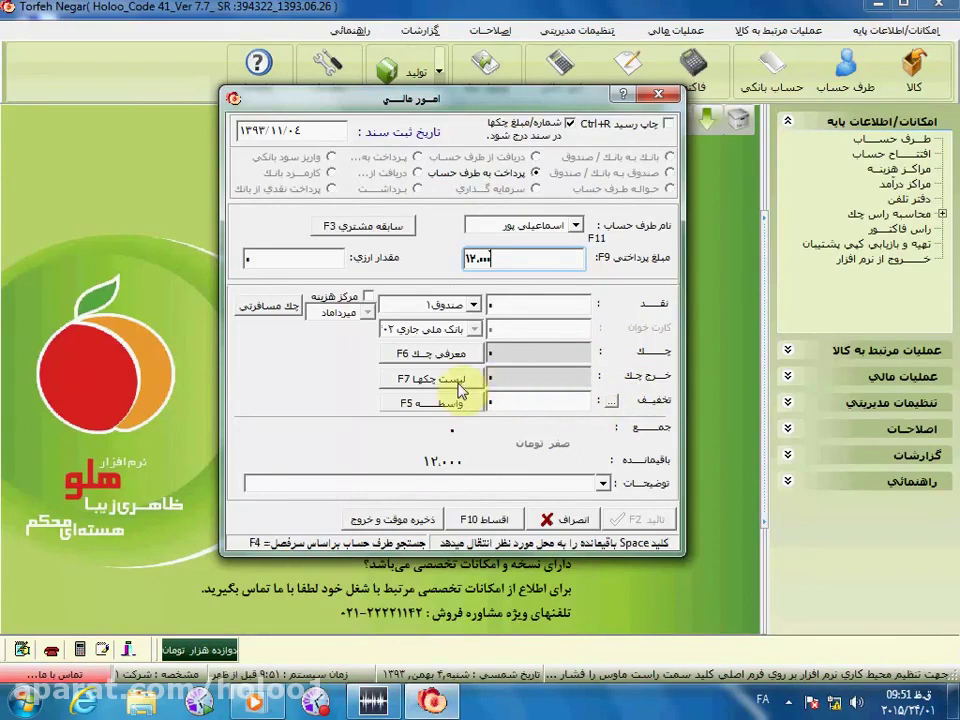
- Open the list of cheques available for spending (خرج چک) up to 1393/11/04 and select the 10,000 cheque
left_click(445, 380)
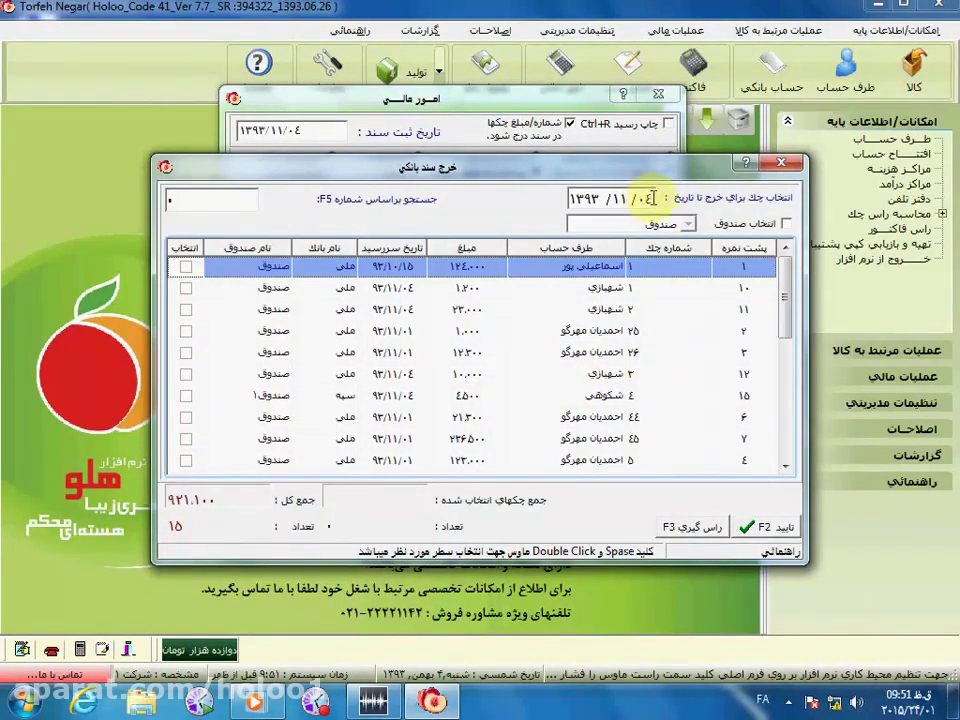
left_click(572, 198)
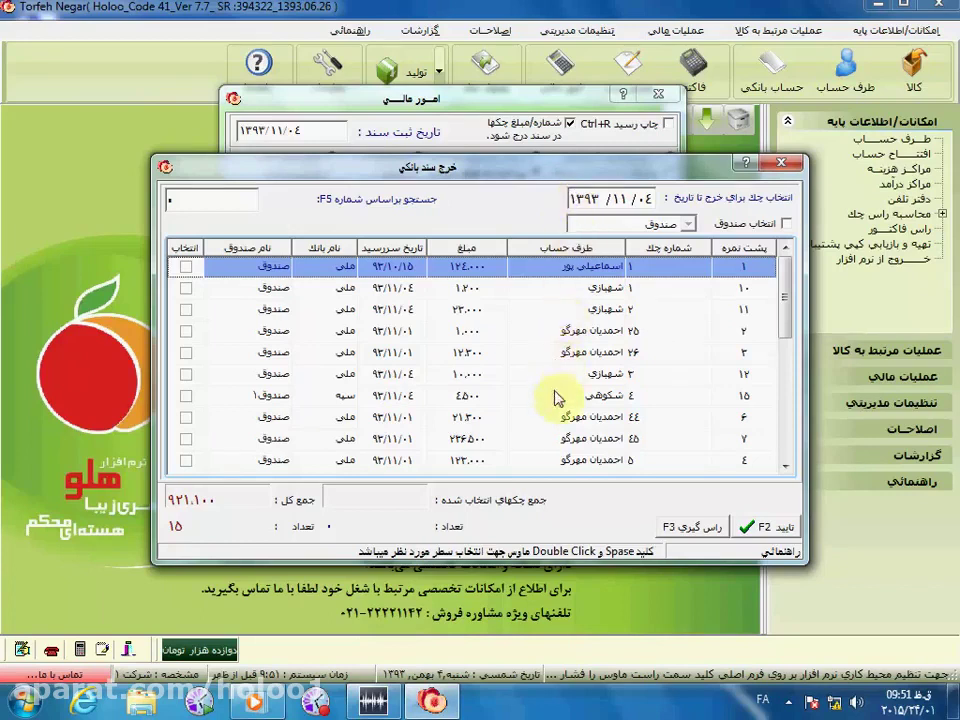
left_click(187, 376)
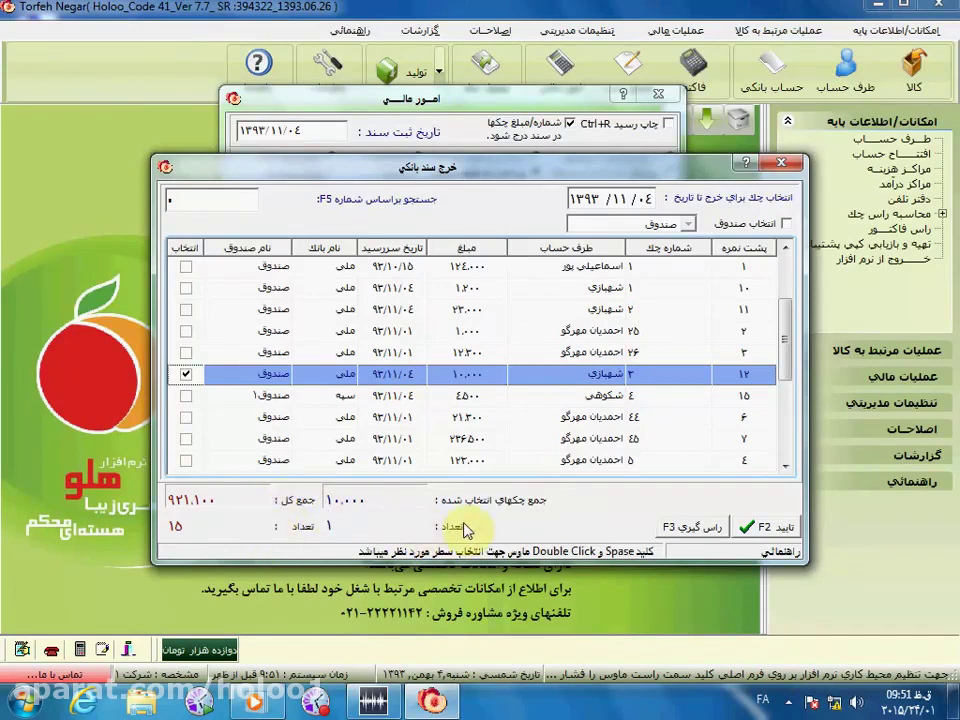
- Set the cheque search criterion to number (شماره) and search the list for cheque 3
right_click(525, 420)
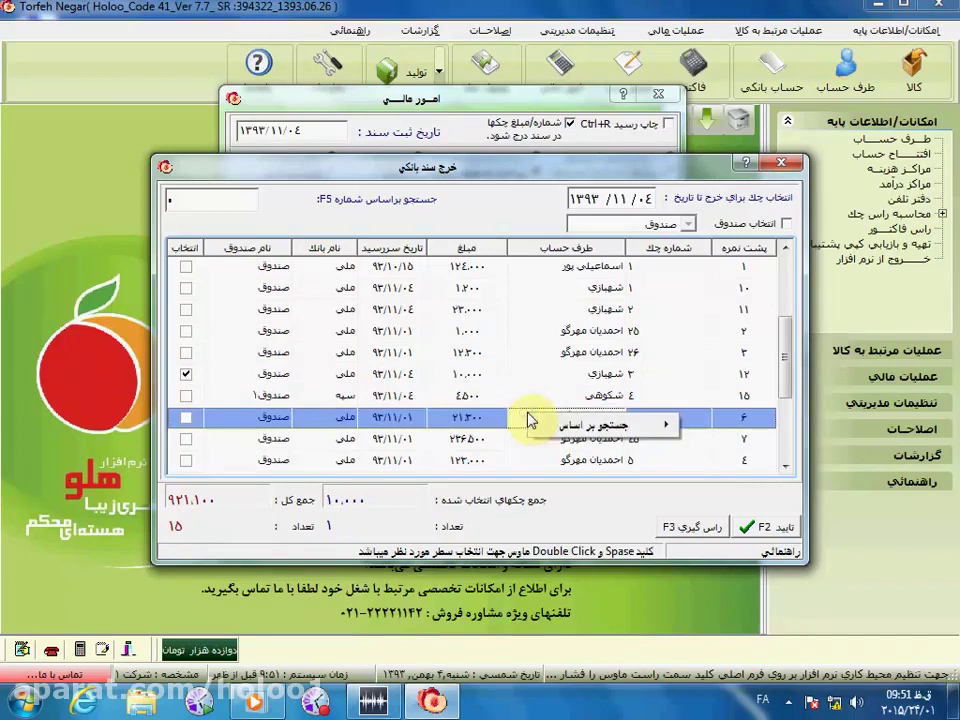
mouse_move(555, 428)
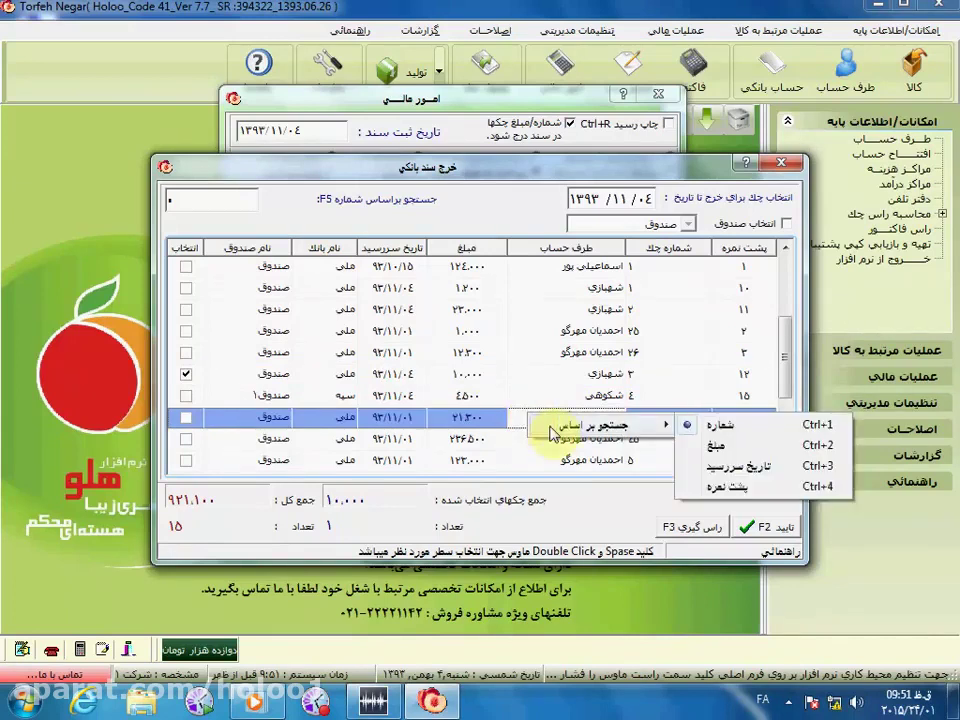
left_click(688, 432)
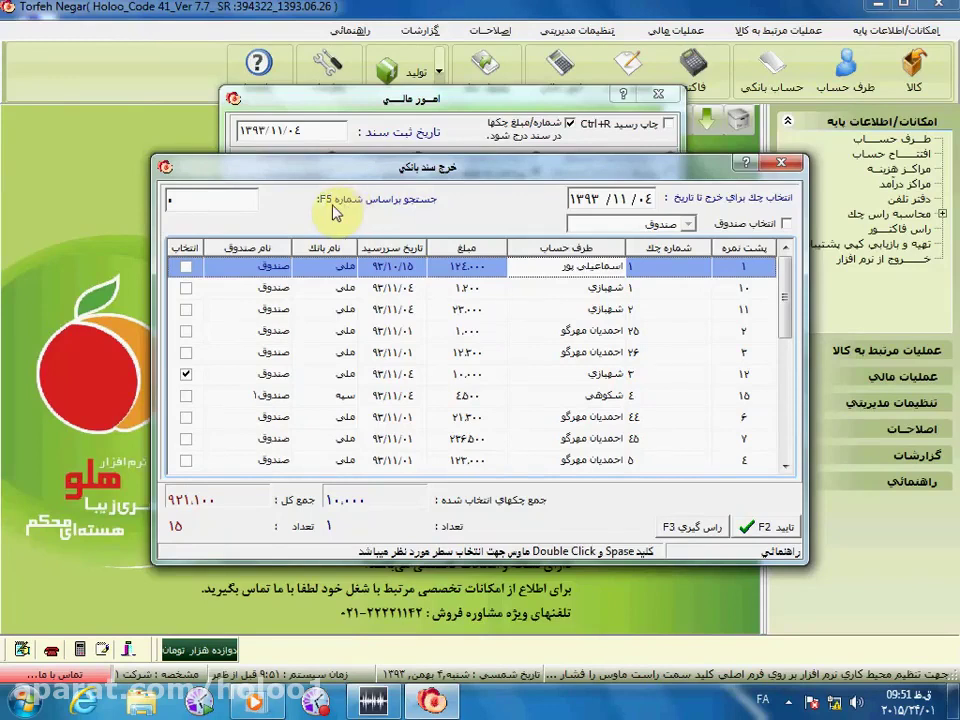
left_click(220, 198)
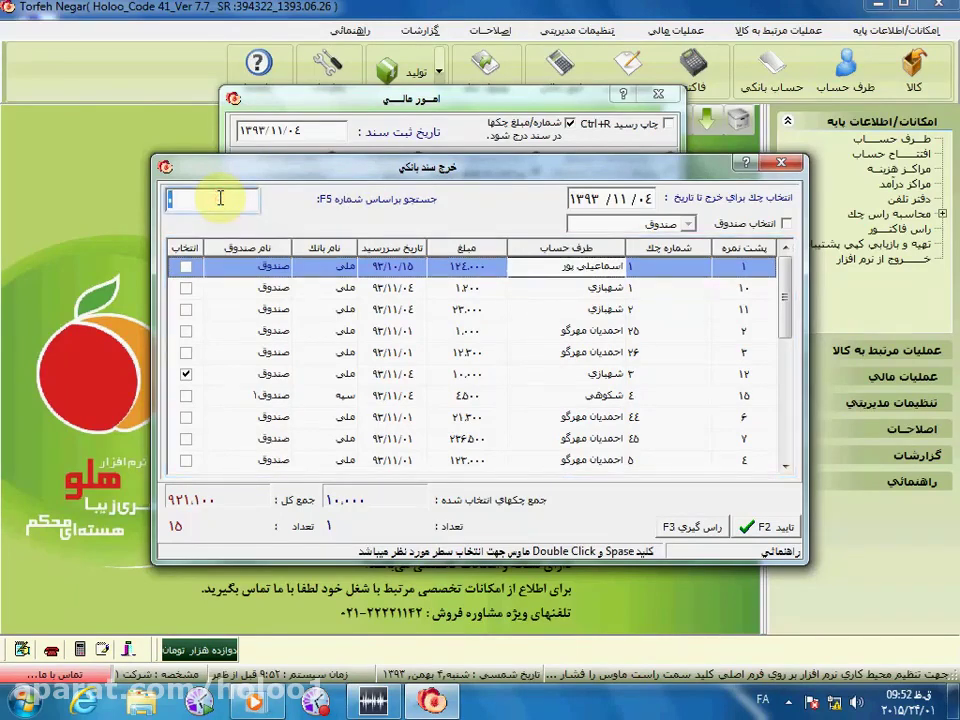
type("۳")
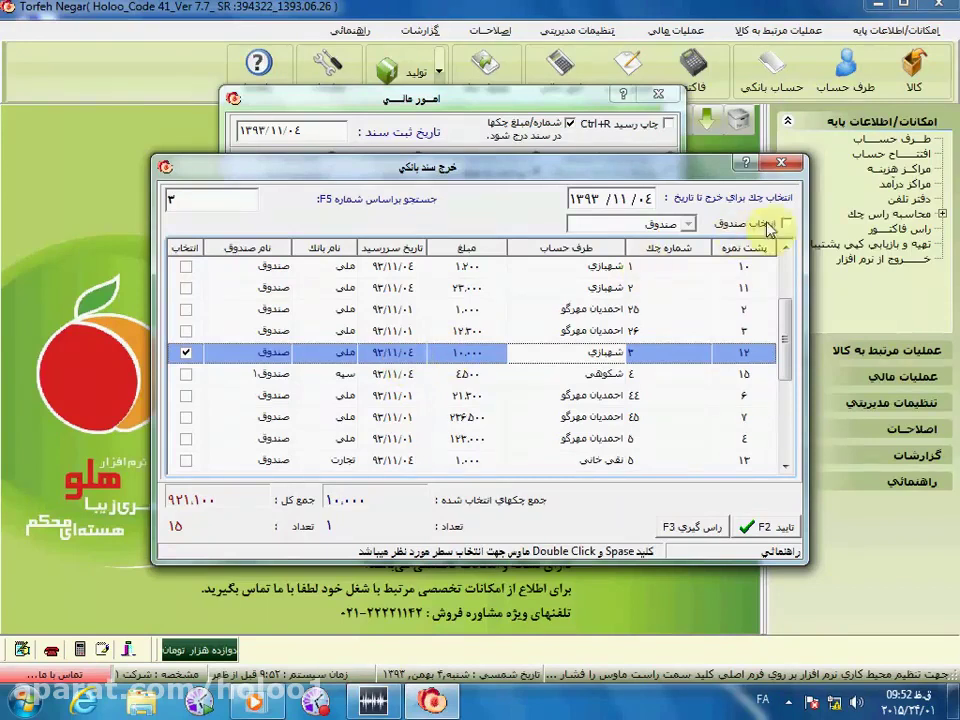
- Filter the cheque list by cash box, trying صندوق۱ first and settling on صندوق
left_click(786, 225)
left_click(688, 224)
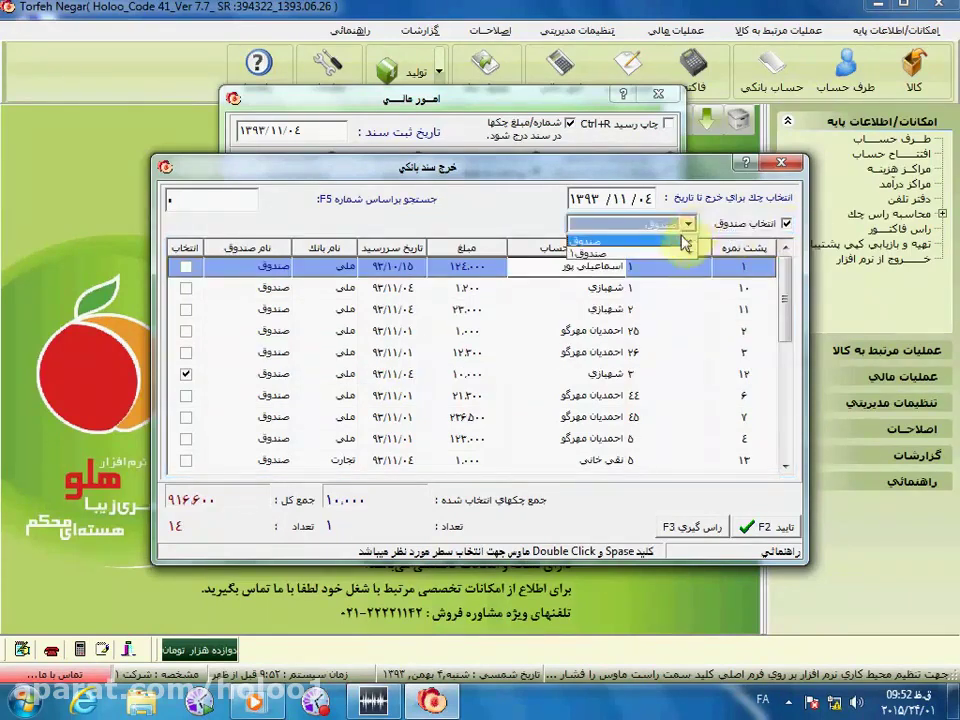
left_click(668, 254)
left_click(669, 224)
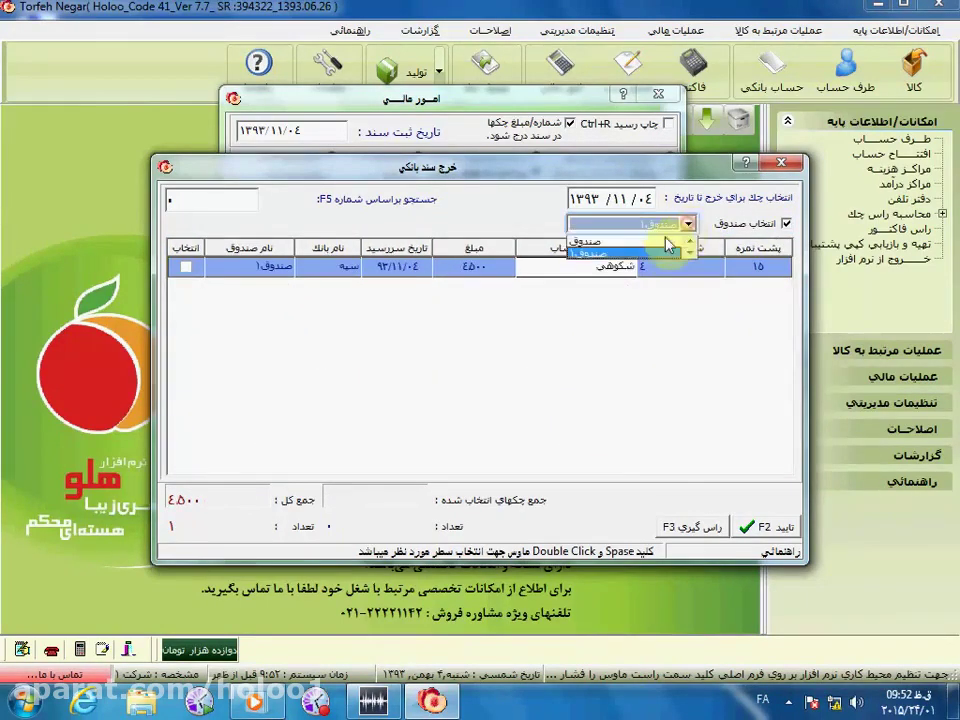
left_click(665, 248)
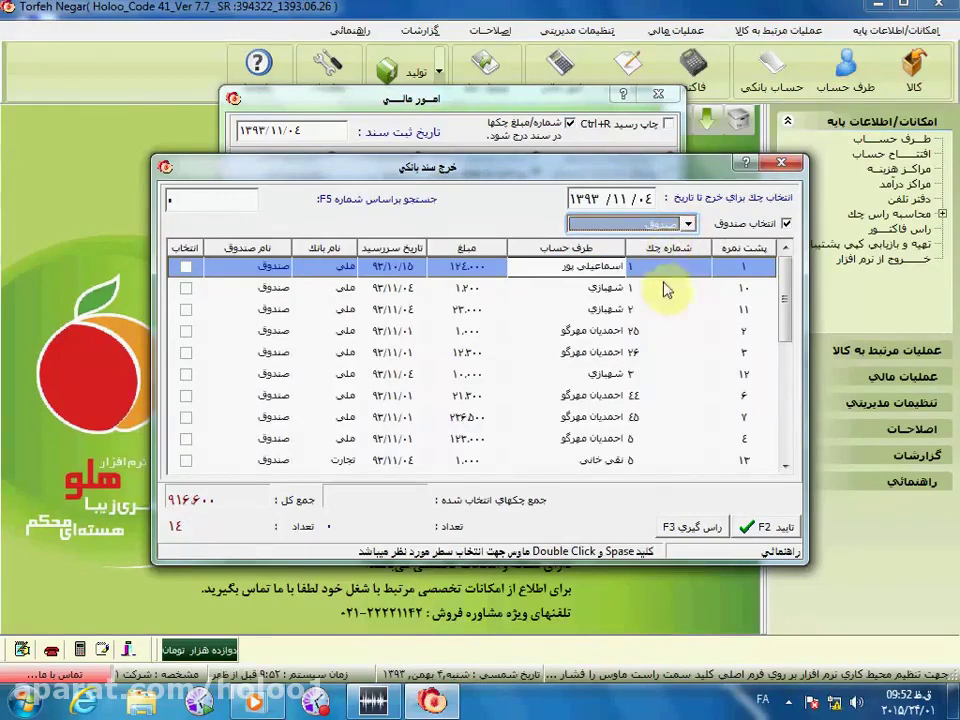
- Find cheque number 3 in the filtered list, select it and apply it to the payment
left_click(195, 202)
type("3")
left_click(186, 356)
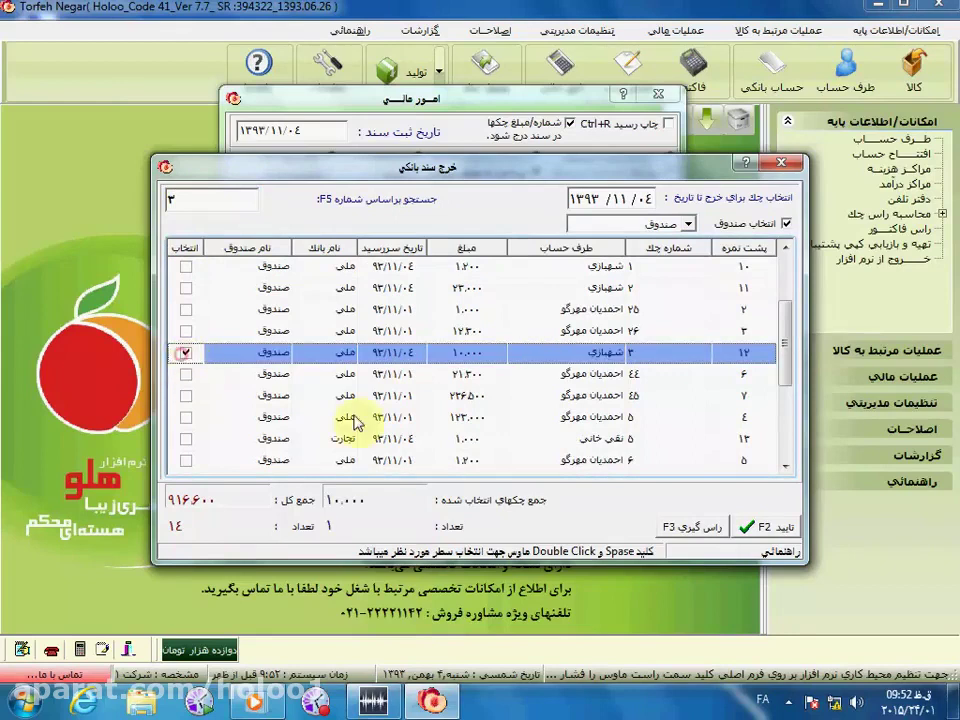
left_click(758, 527)
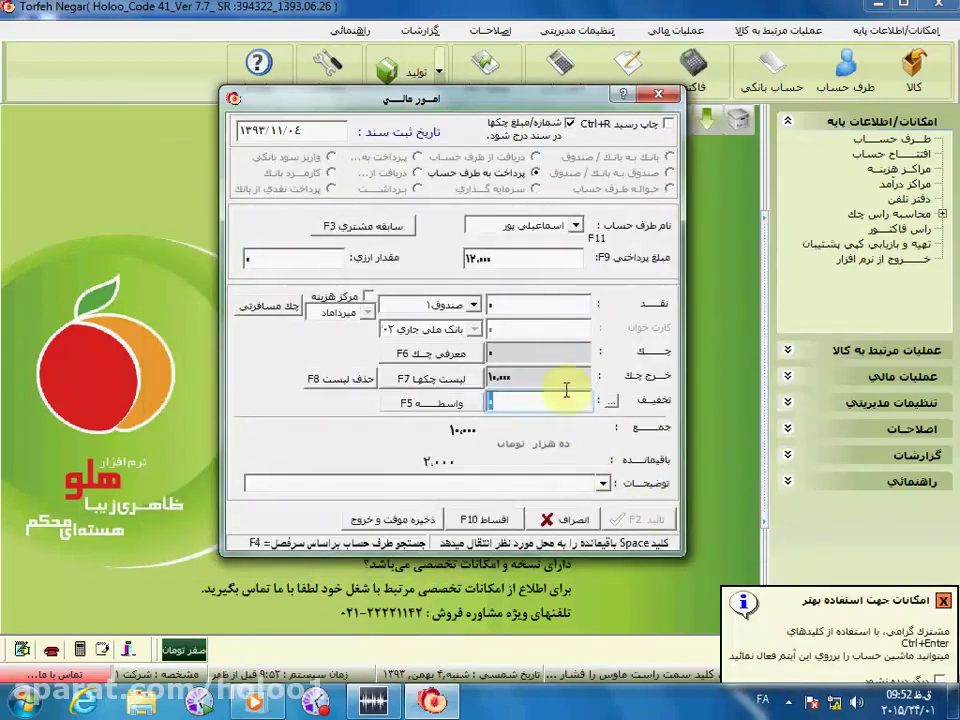
- Assign the remaining 2,000 of the payment to cash from صندوق۱, then confirm and save the document
left_click(514, 304)
key("space")
left_click(662, 521)
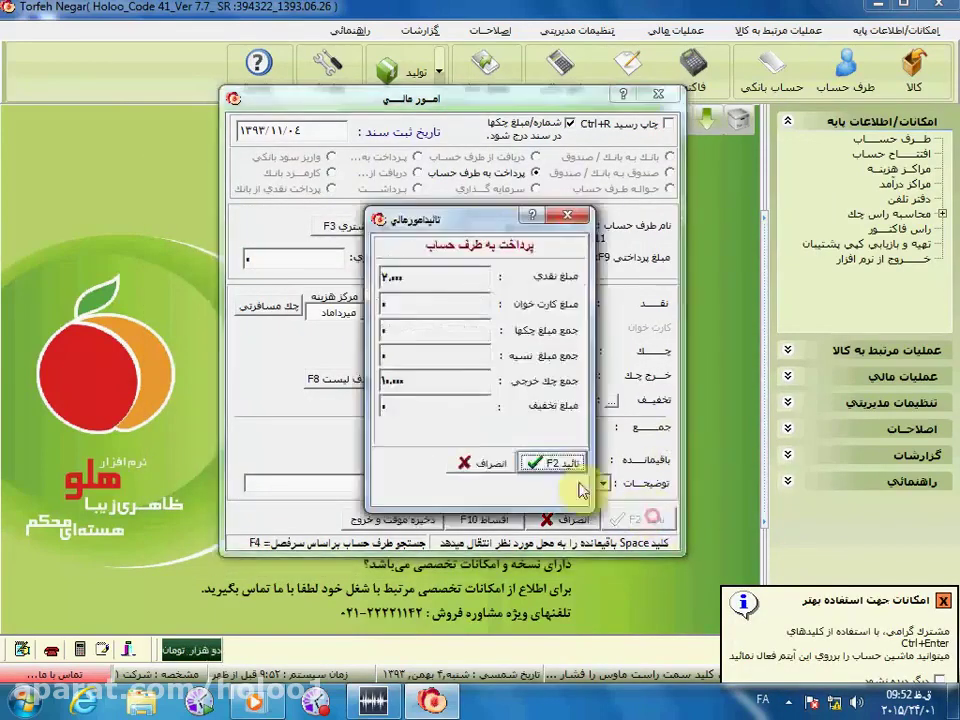
left_click(545, 521)
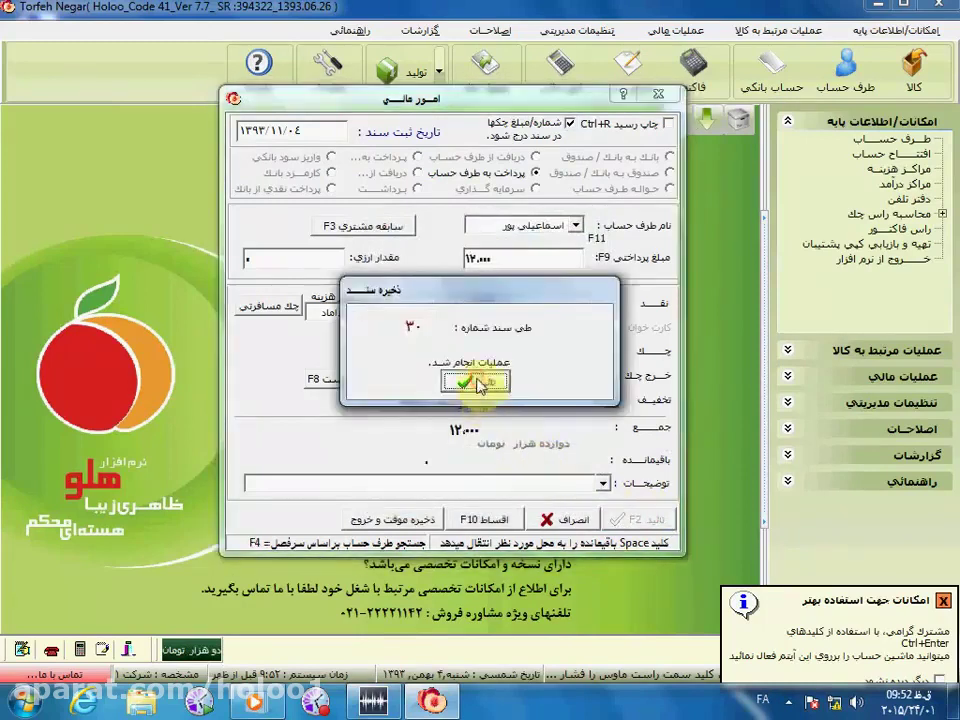
left_click(479, 385)
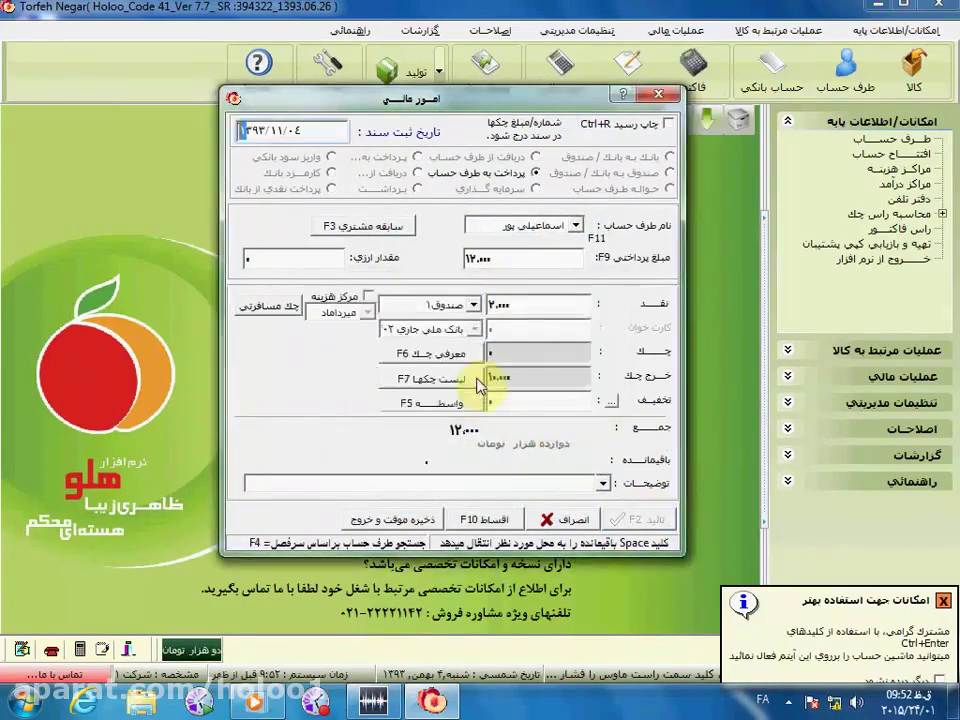
- Start an investment entry (سرمایه گذاری) with صندوق as the investment location and جاری شرکاء as the investor
left_click(534, 190)
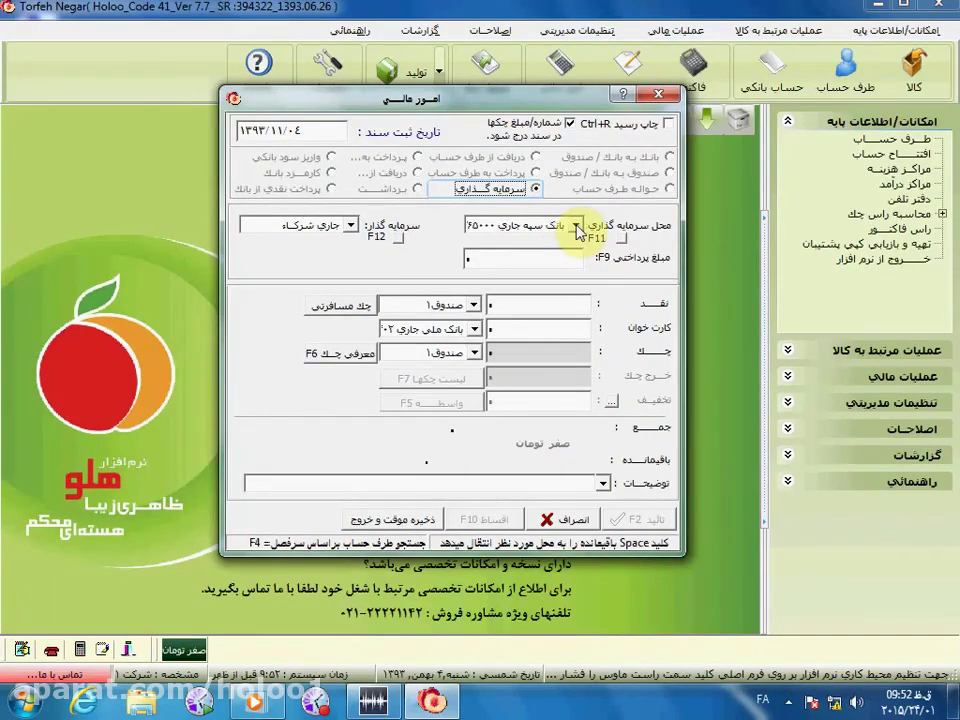
left_click(577, 230)
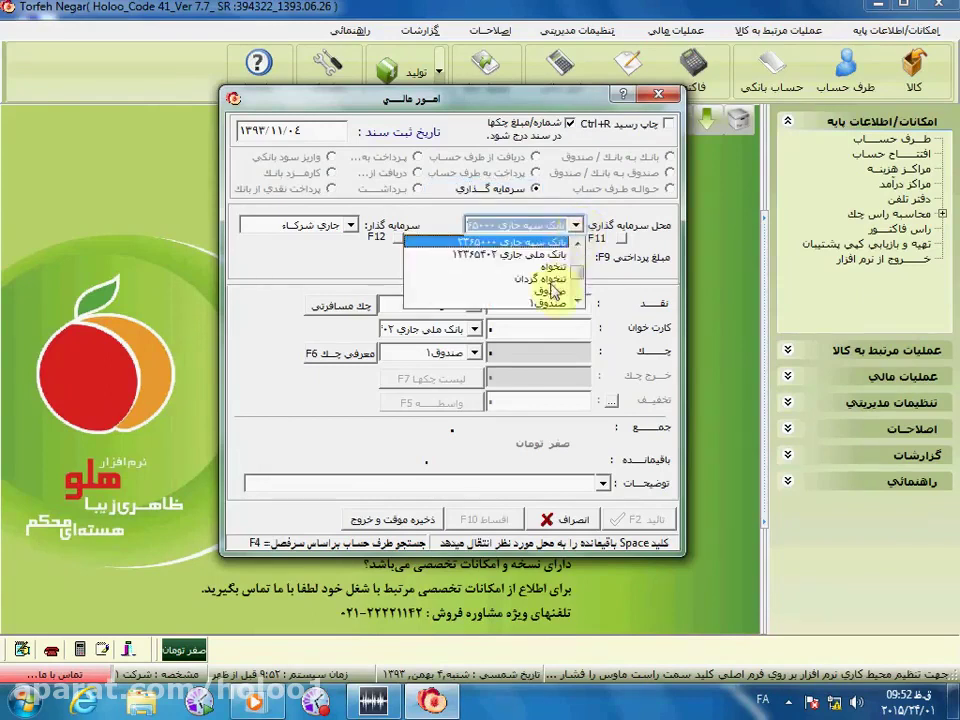
left_click(557, 297)
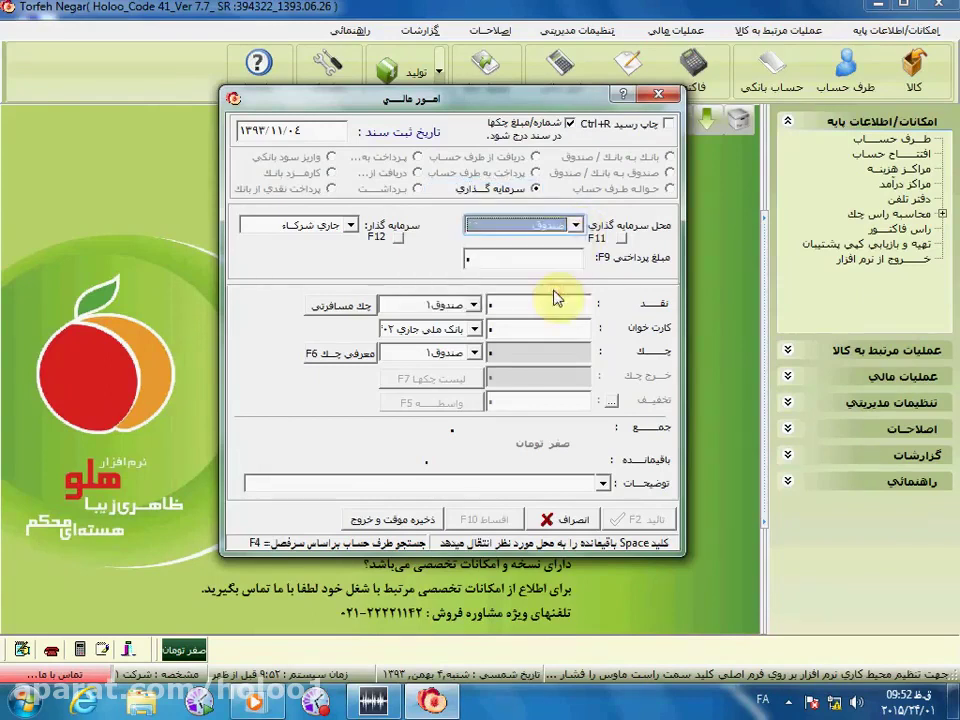
left_click(350, 226)
left_click(327, 244)
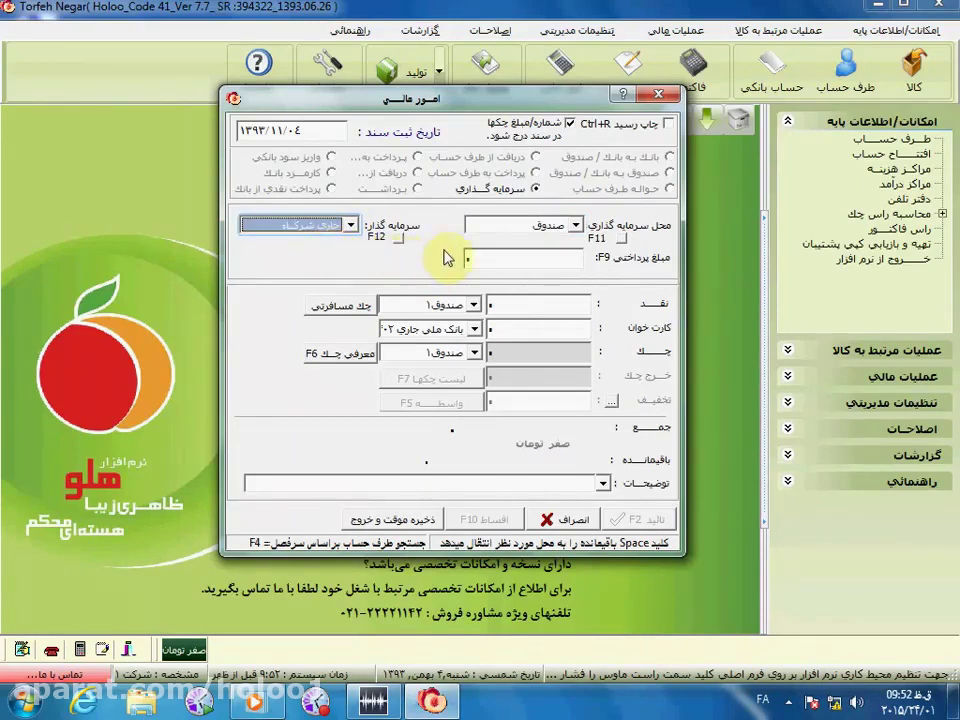
- Set the investment amount to 98,400,000 and assign all of it to cash
left_click(520, 255)
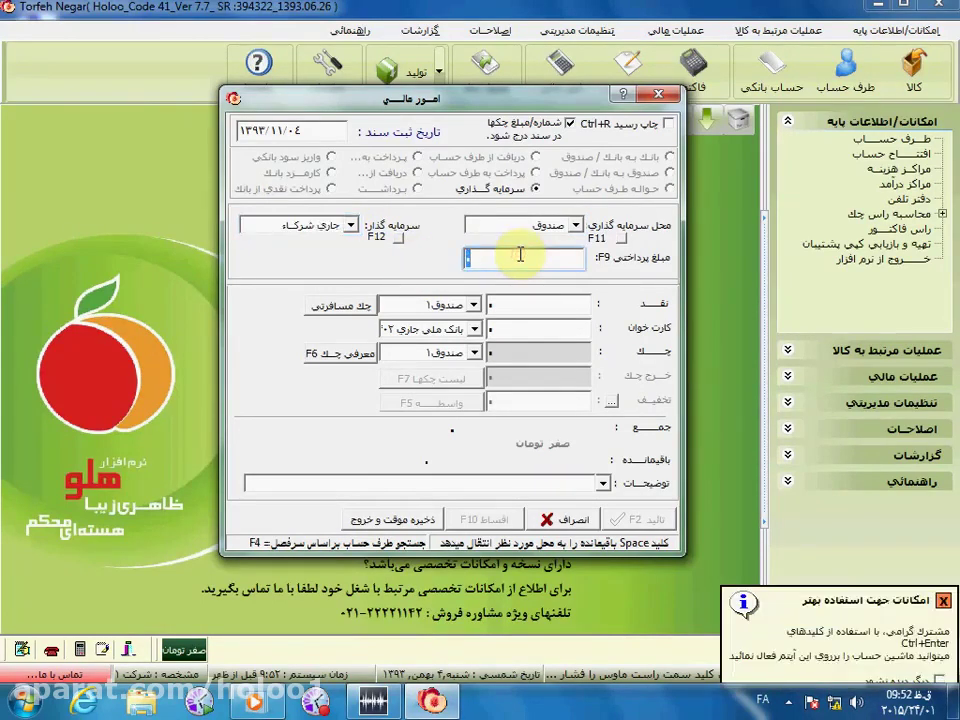
type("984000")
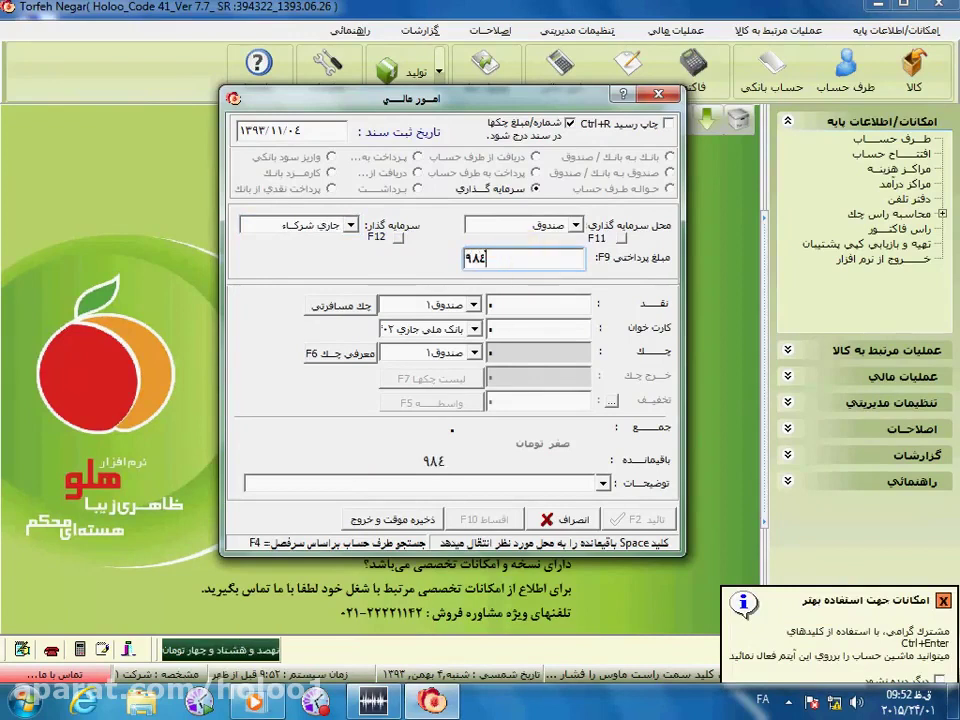
type("00")
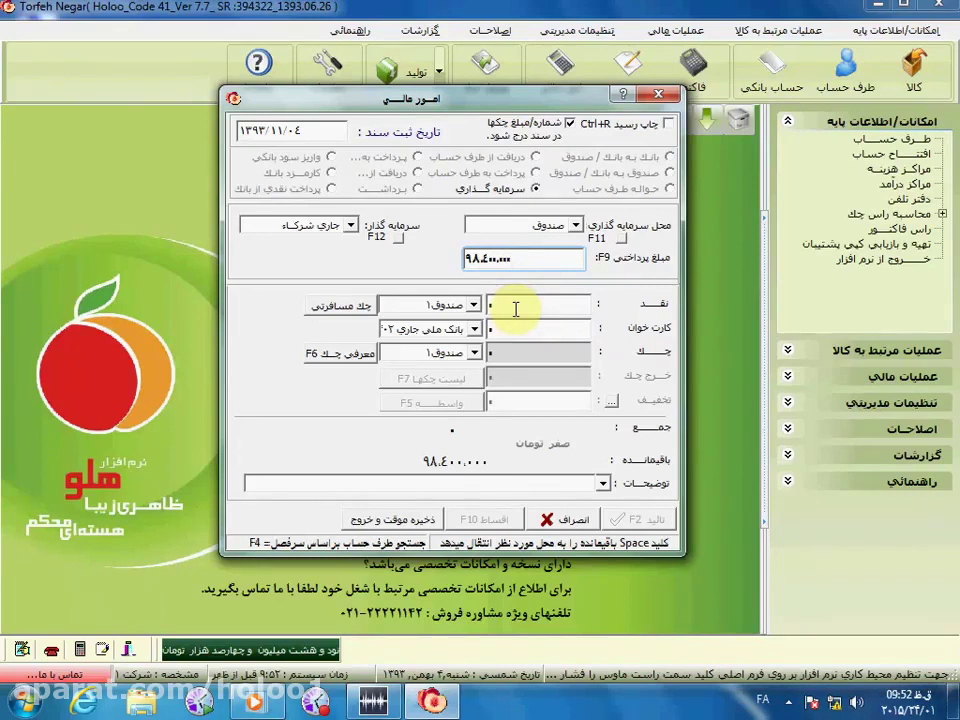
left_click(516, 310)
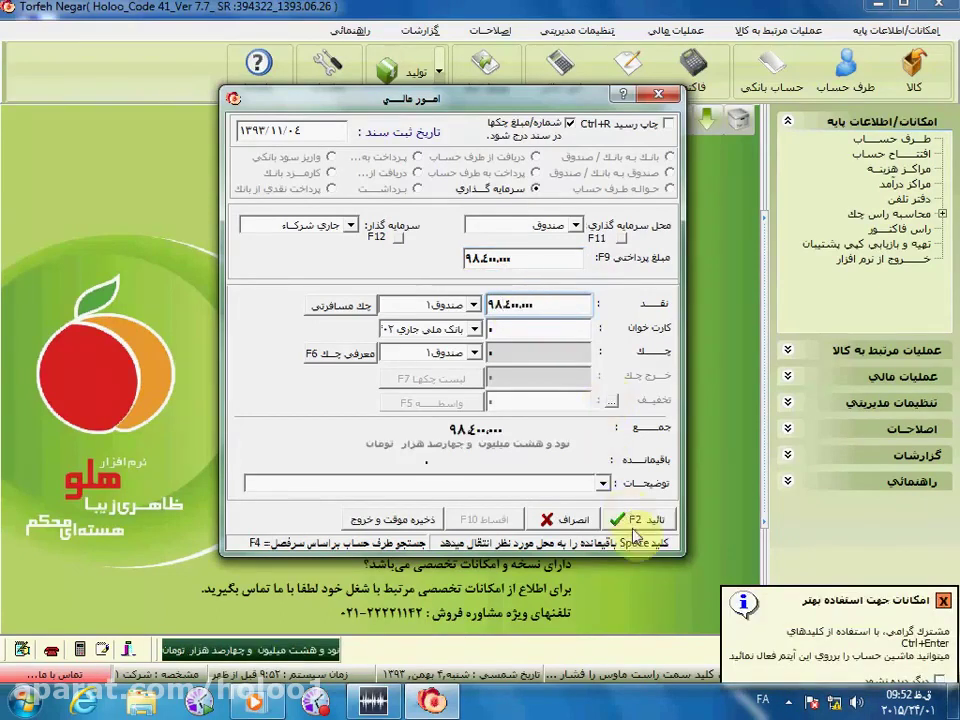
- Confirm and save the investment document
key("F2")
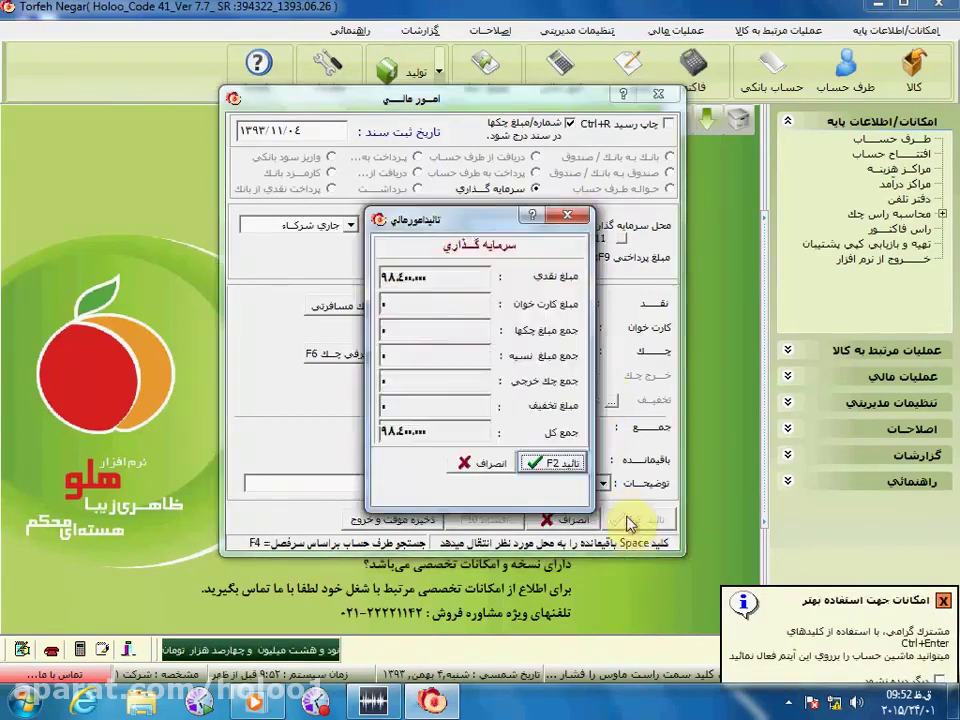
left_click(555, 465)
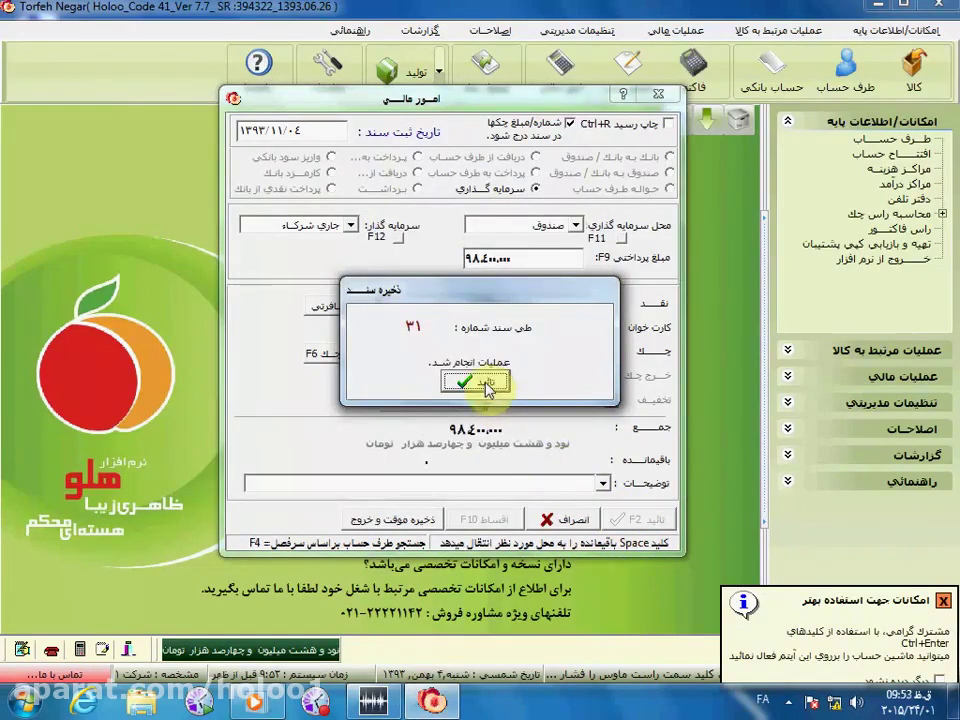
left_click(484, 383)
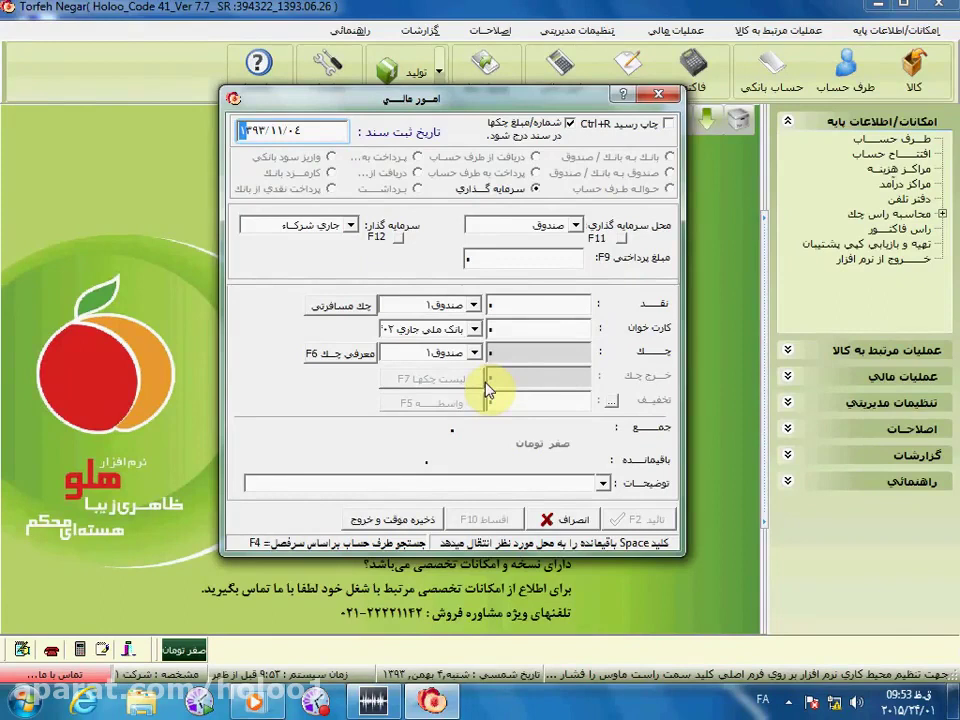
- Start a payment of type پرداخت به... to the tax expense account (هزینه مالیات) with an amount of 120,000
left_click(417, 158)
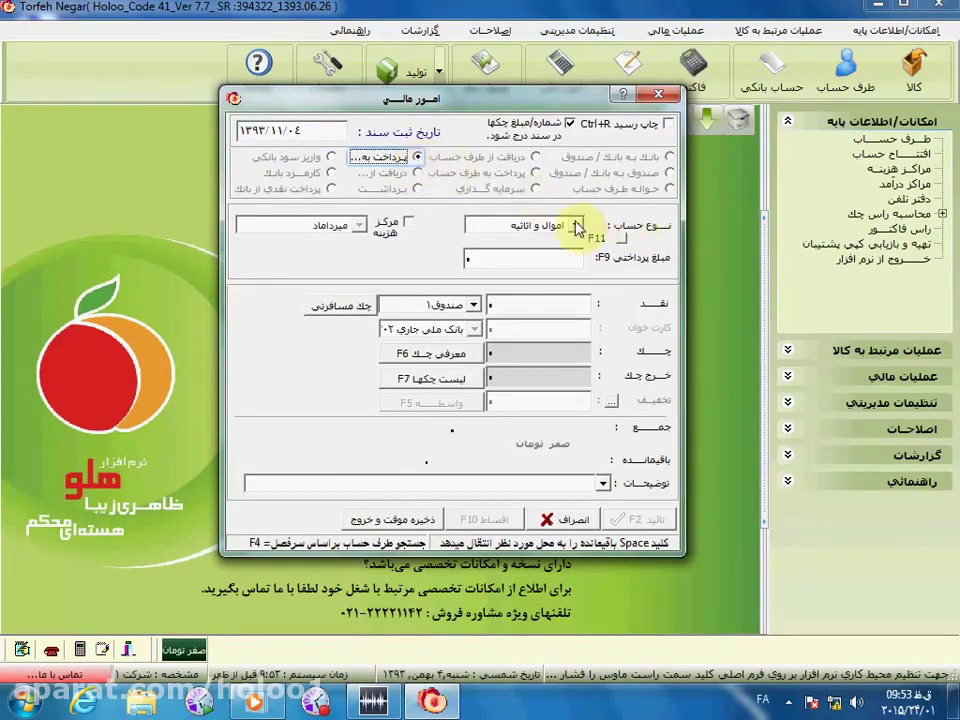
left_click(576, 226)
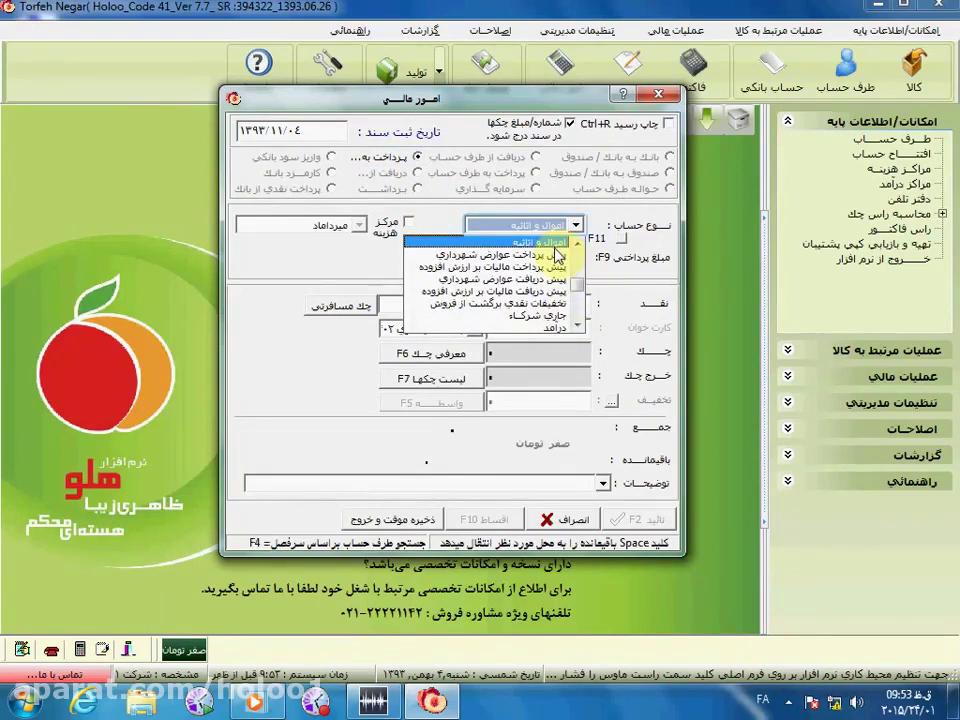
scroll(570, 305, "down", 3)
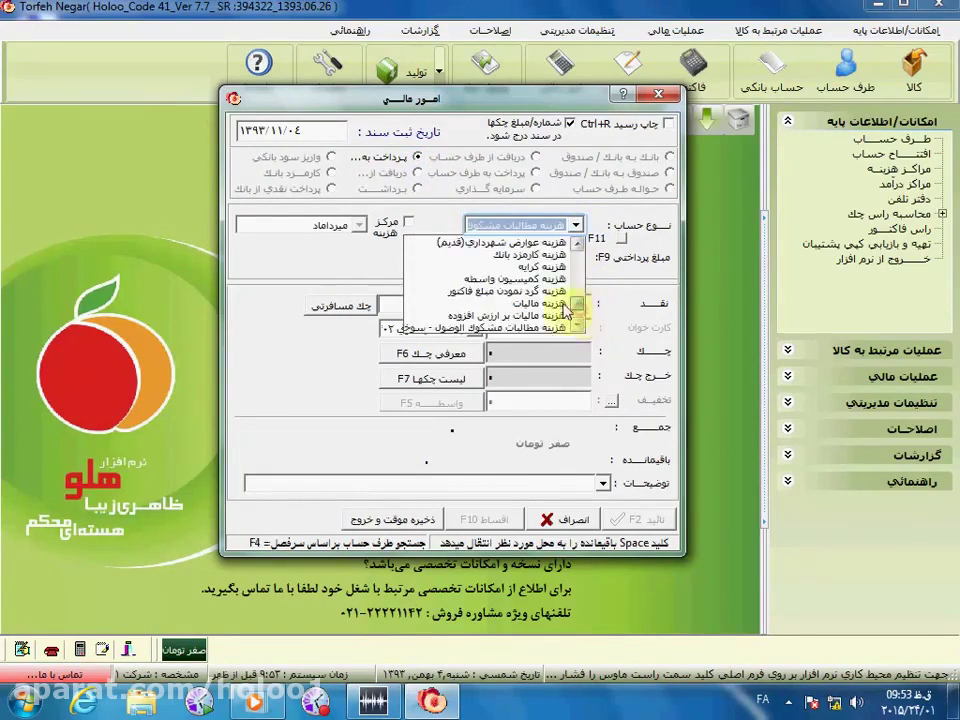
left_click(563, 302)
left_click(531, 258)
type("120000")
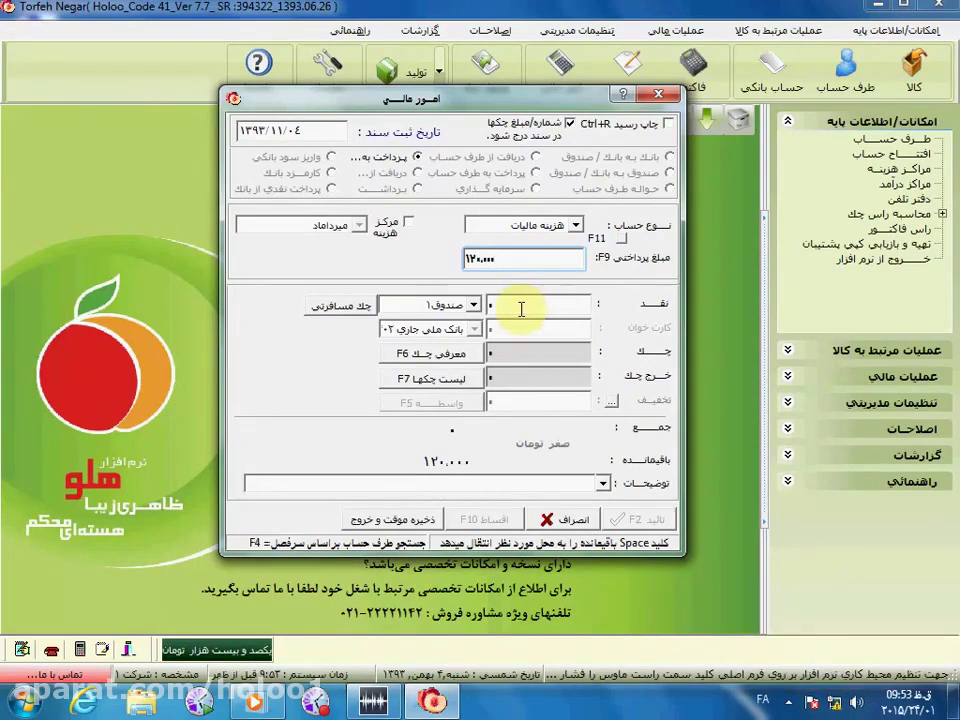
- Assign the full 120,000 tax payment to cash from صندوق۱, then confirm and save the document
left_click(521, 309)
key("space")
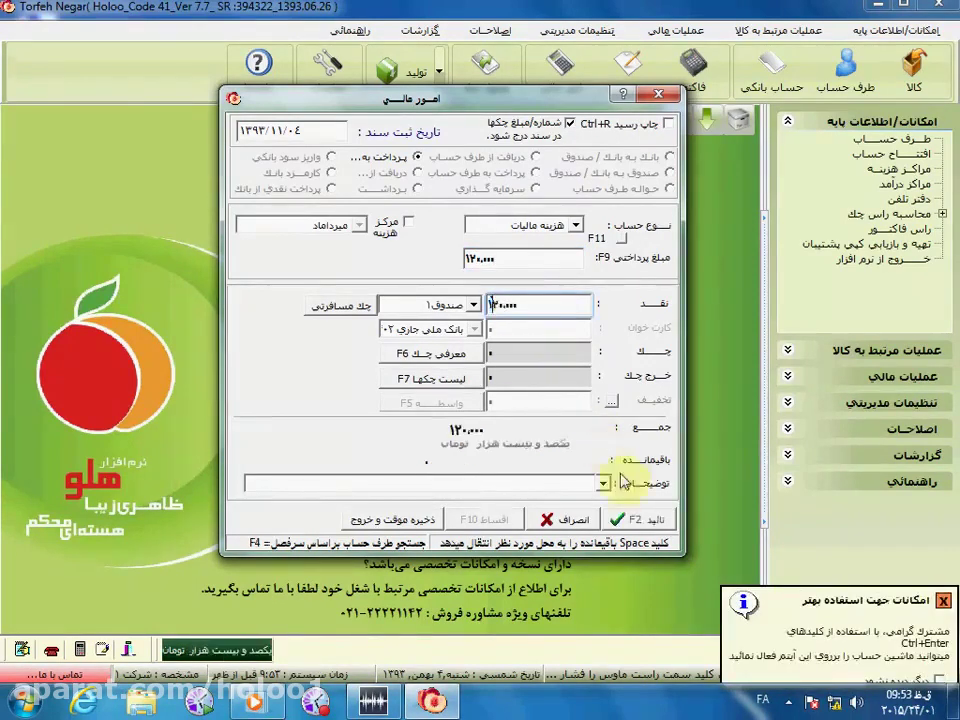
left_click(640, 525)
left_click(541, 405)
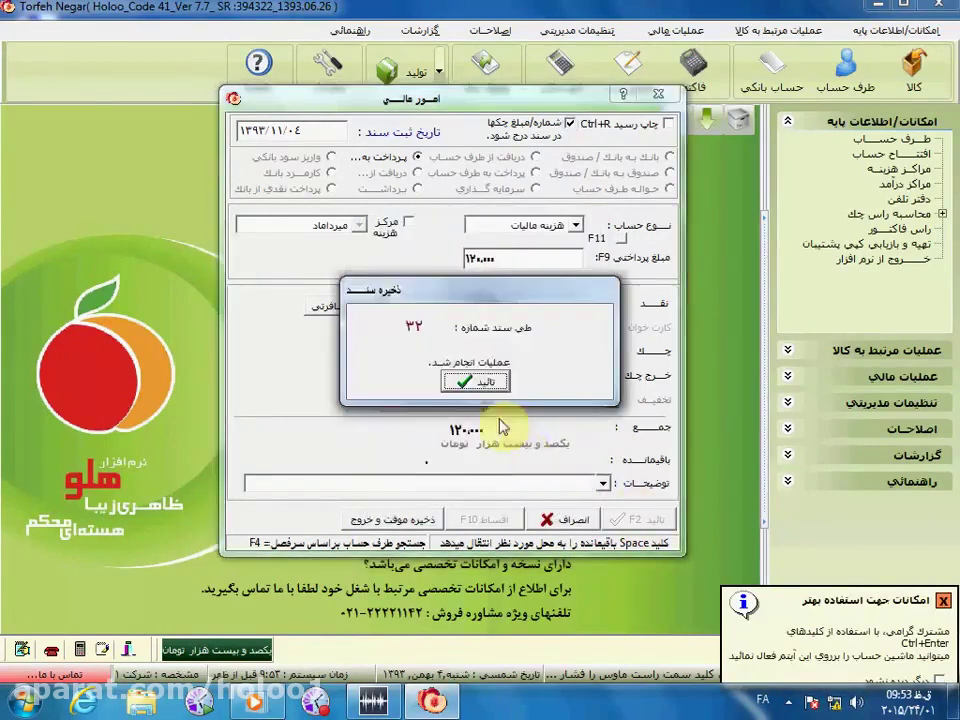
left_click(478, 385)
- Start a دریافت از... receipt with درآمد as the account type and go to its received amount
left_click(418, 172)
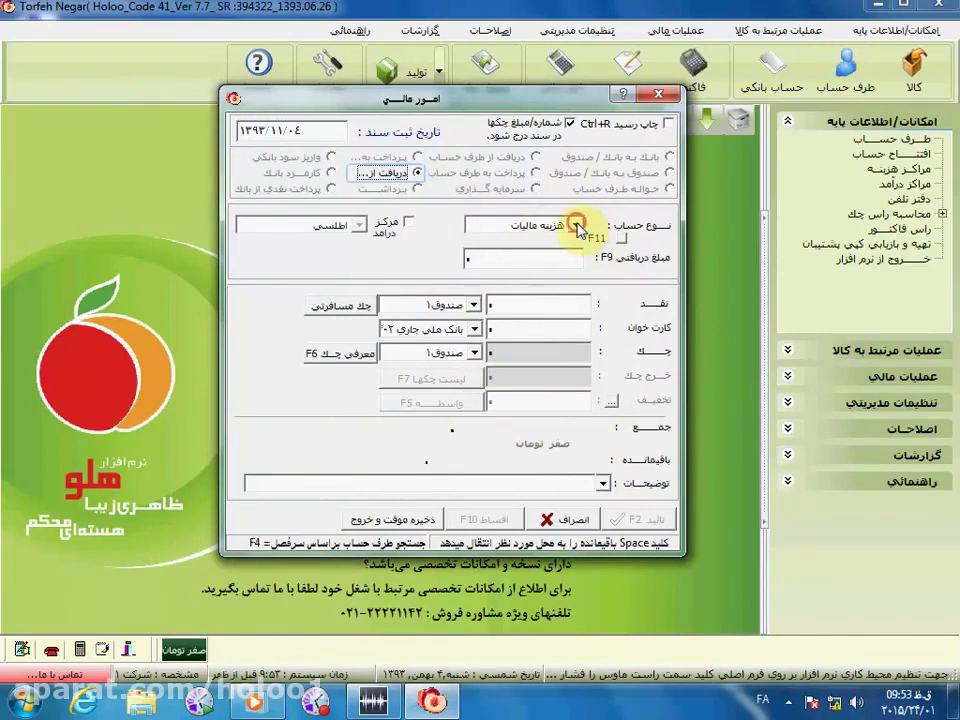
left_click(576, 225)
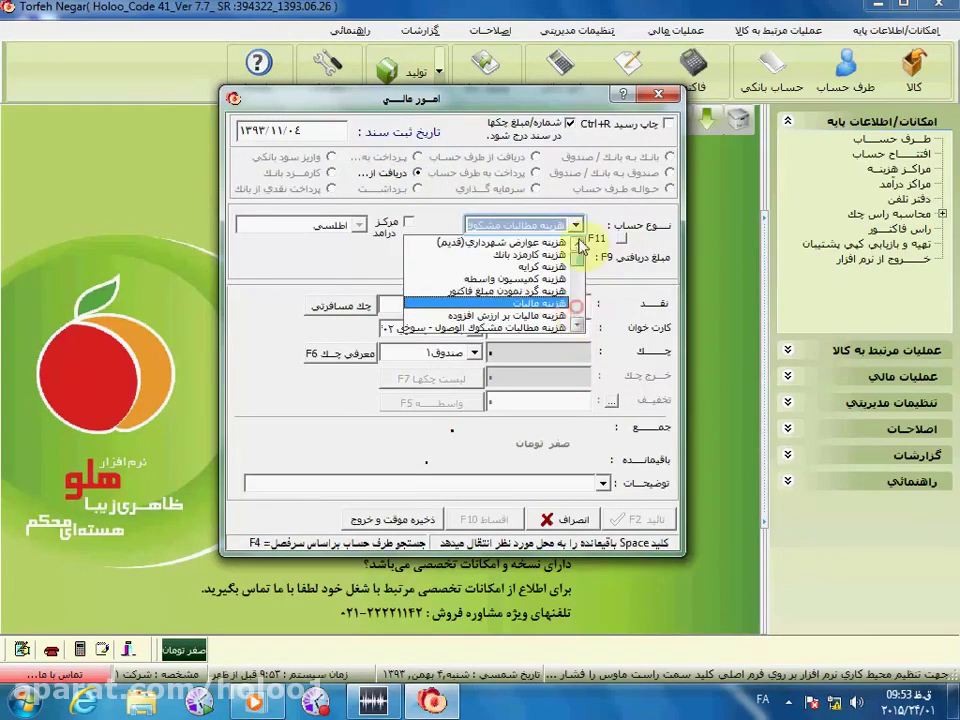
scroll(573, 266, "up", 5)
left_click(552, 327)
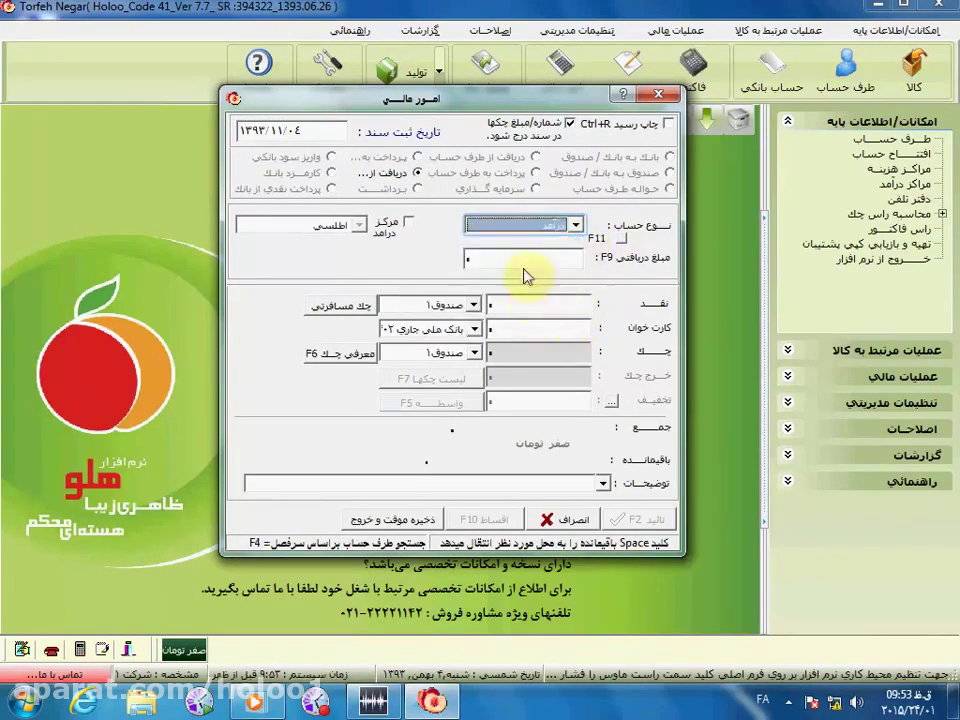
left_click(519, 259)
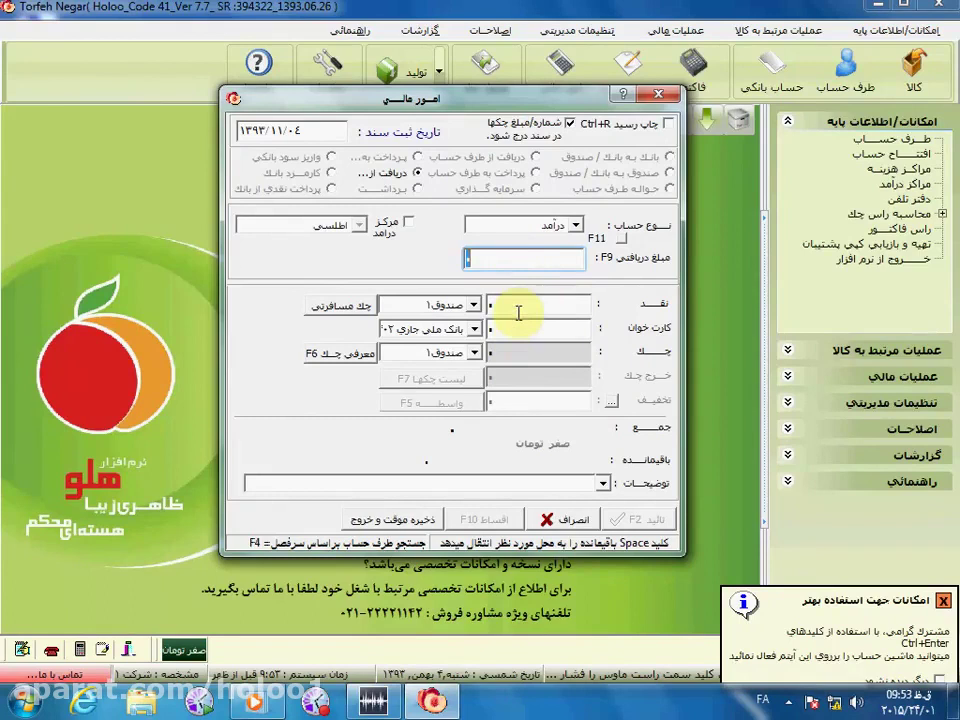
- Start a برداشت withdrawal for جاری شرکاء, keeping صندوق۱ as the cash source
left_click(416, 189)
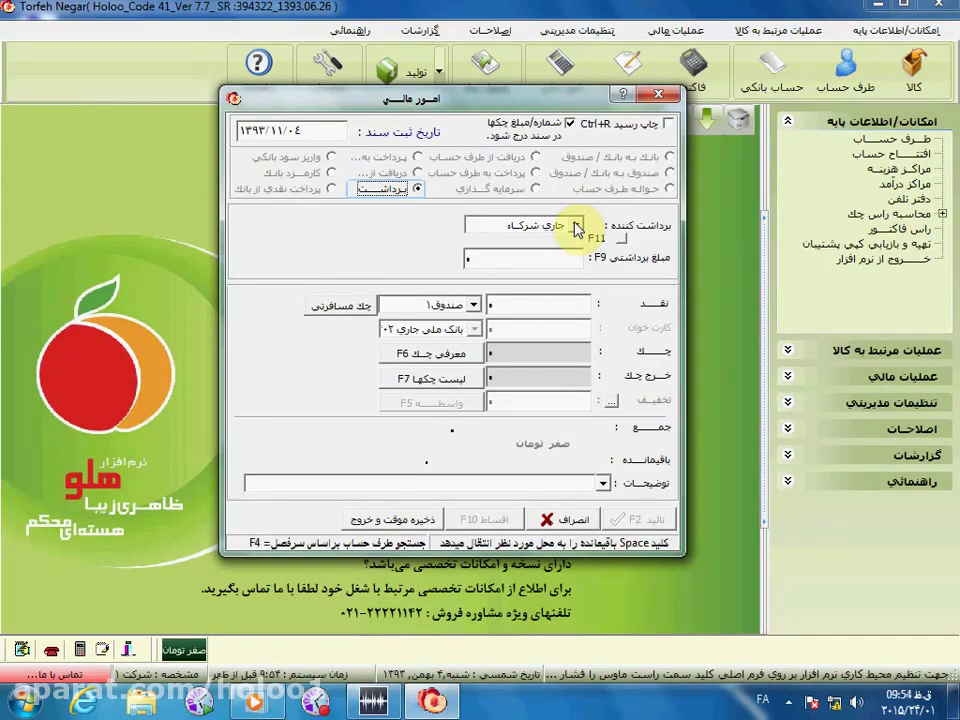
left_click(575, 228)
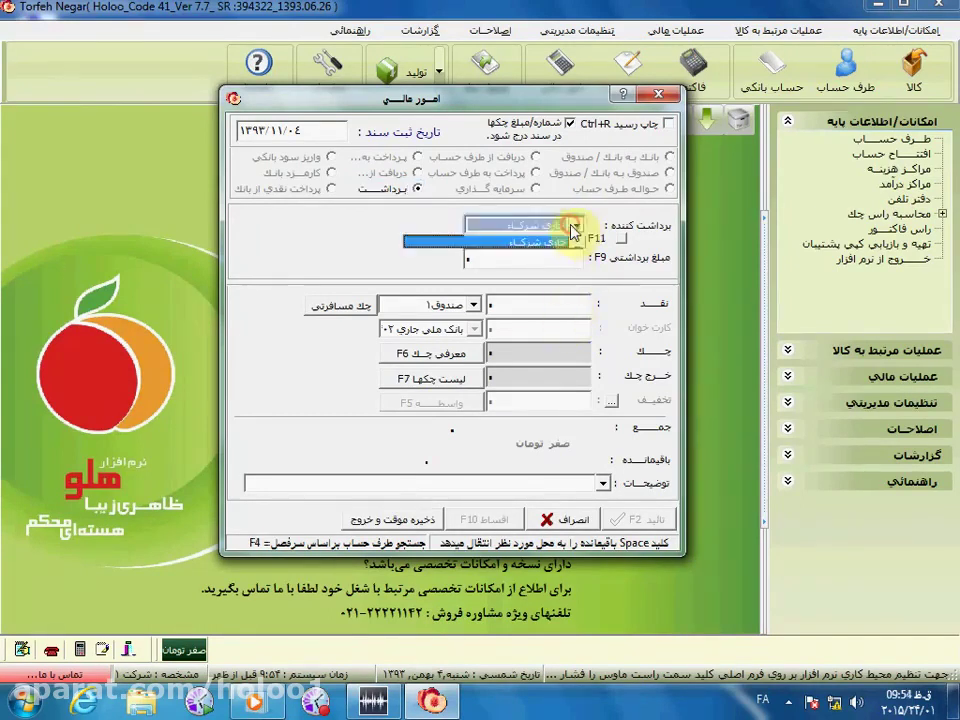
left_click(561, 242)
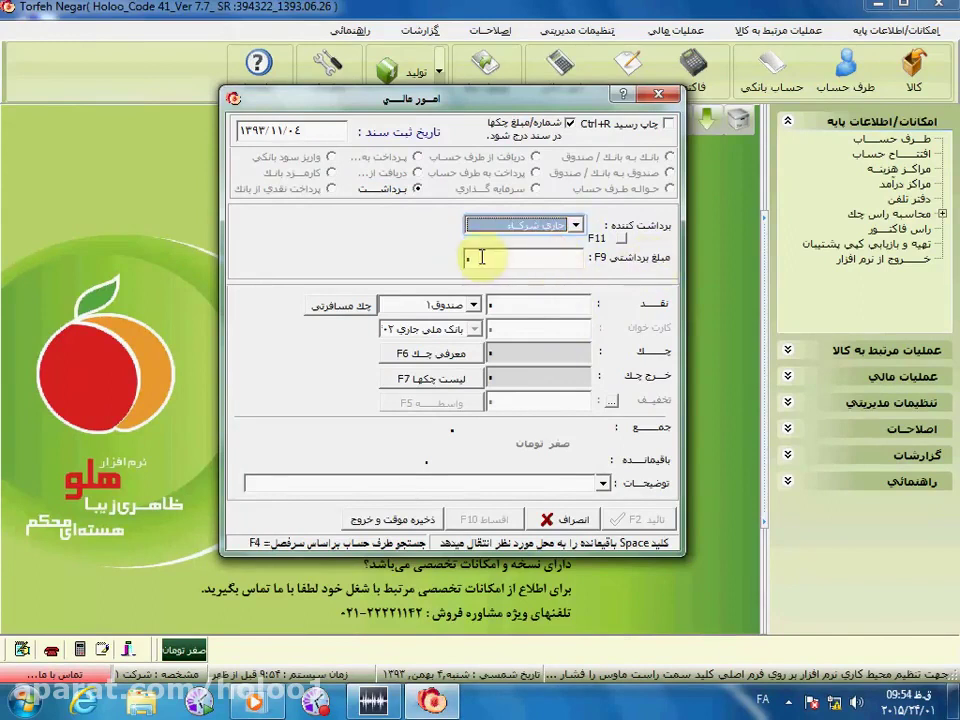
left_click(481, 257)
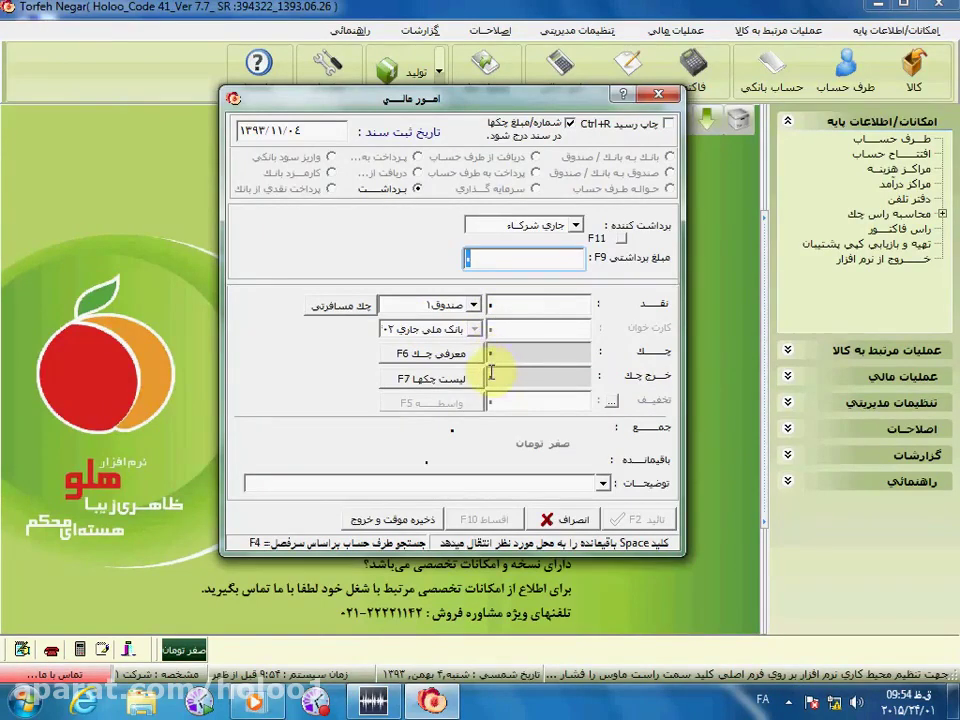
left_click(475, 307)
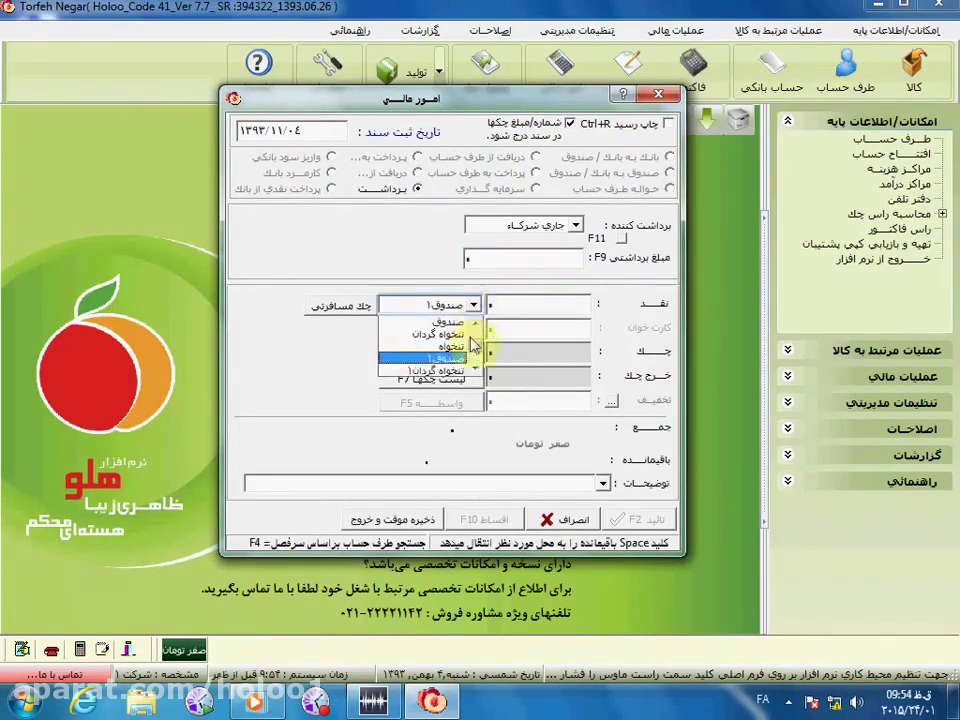
left_click(475, 410)
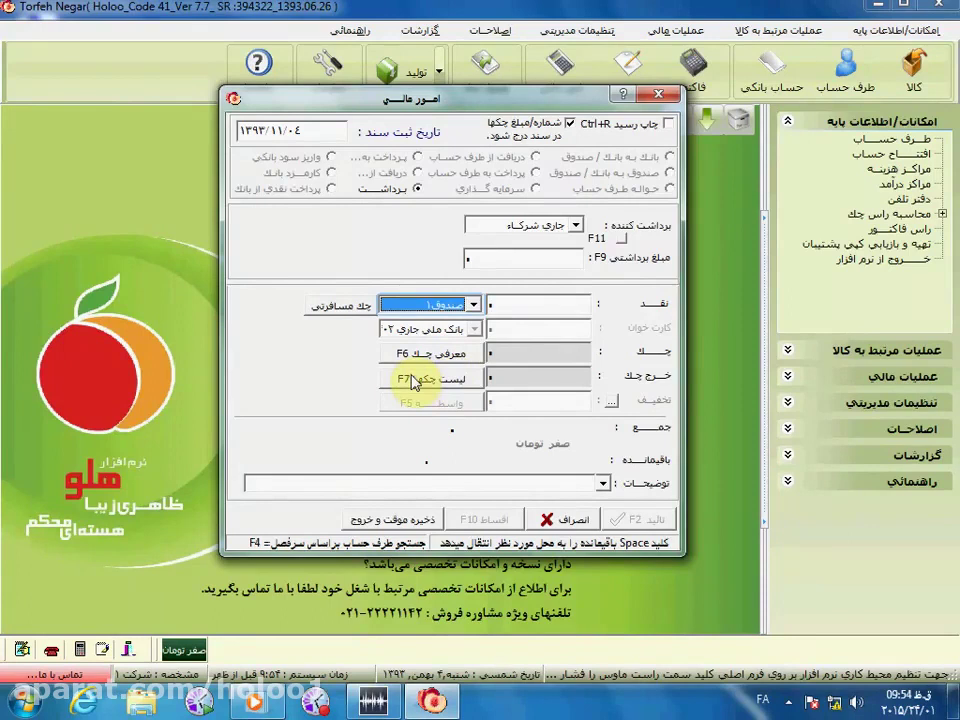
- Start a bank interest deposit (واریز سود بانکی) from the discount-received income account (درآمد - دریافت تخفیف) to the بانک ملی current account
left_click(331, 160)
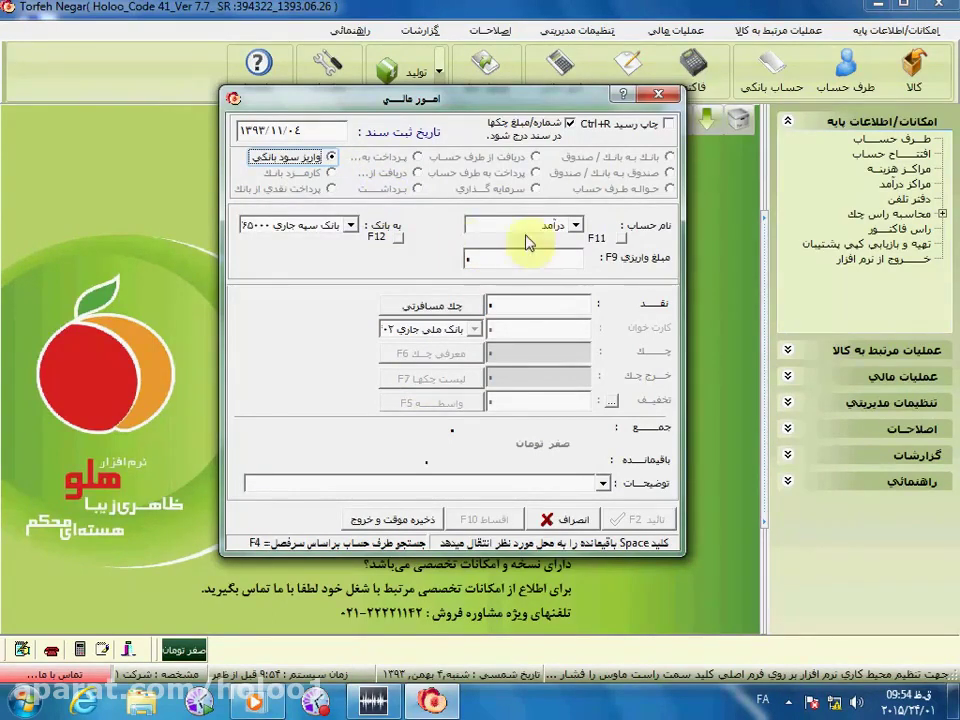
left_click(576, 232)
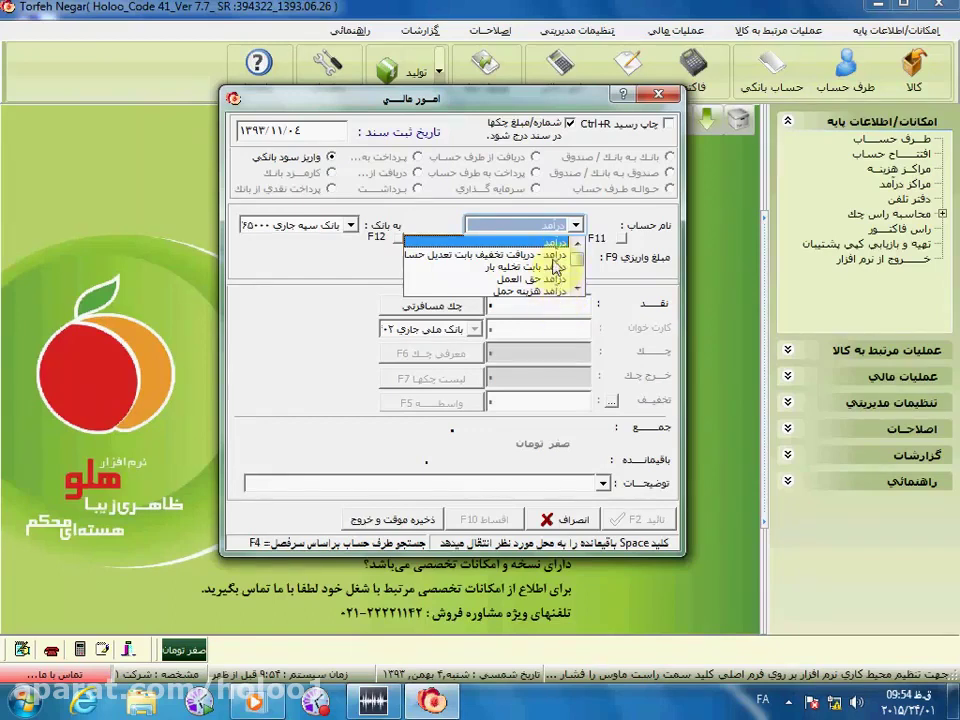
left_click(555, 256)
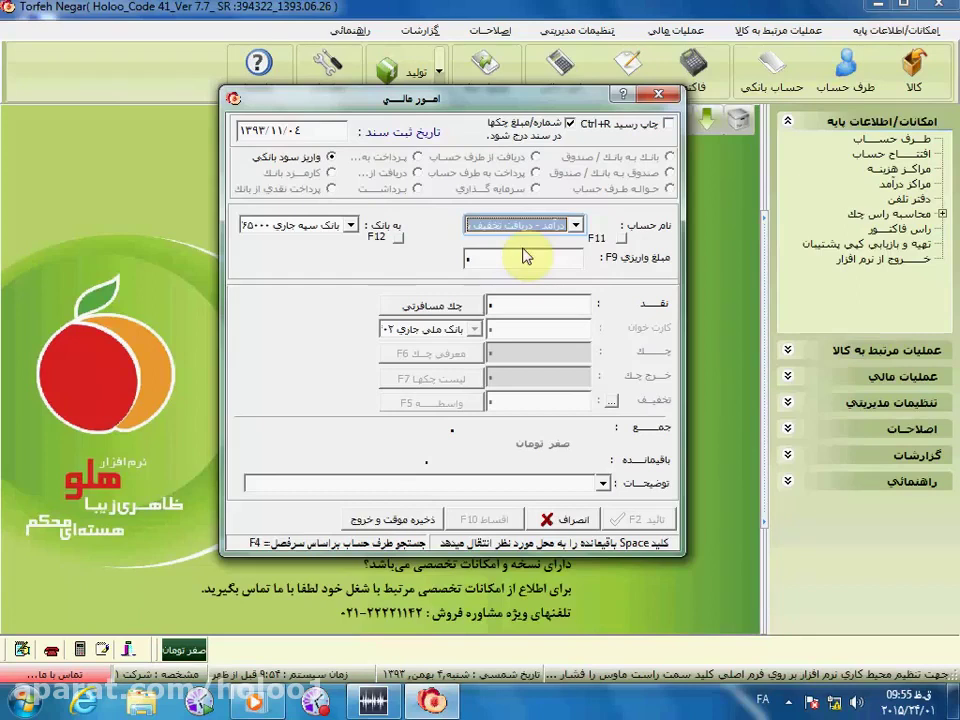
left_click(350, 224)
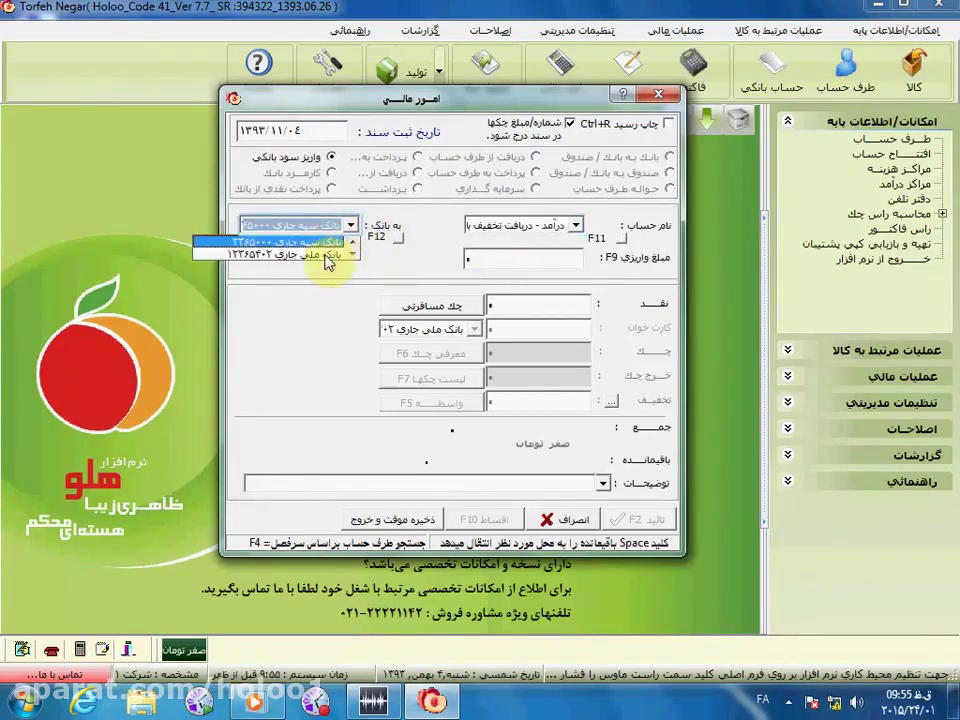
left_click(326, 254)
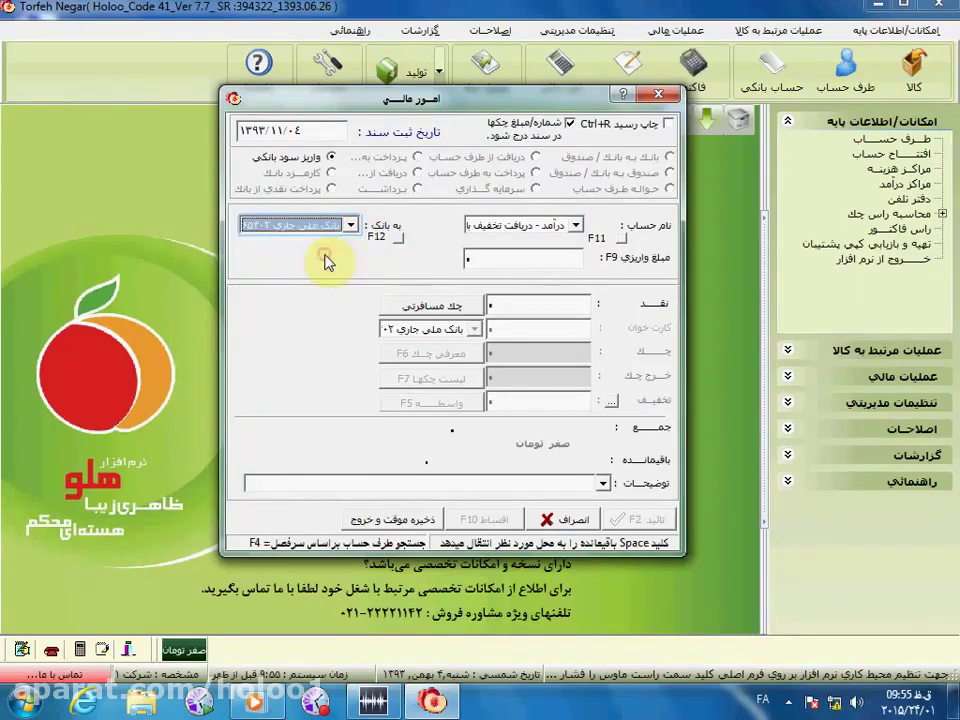
left_click(484, 257)
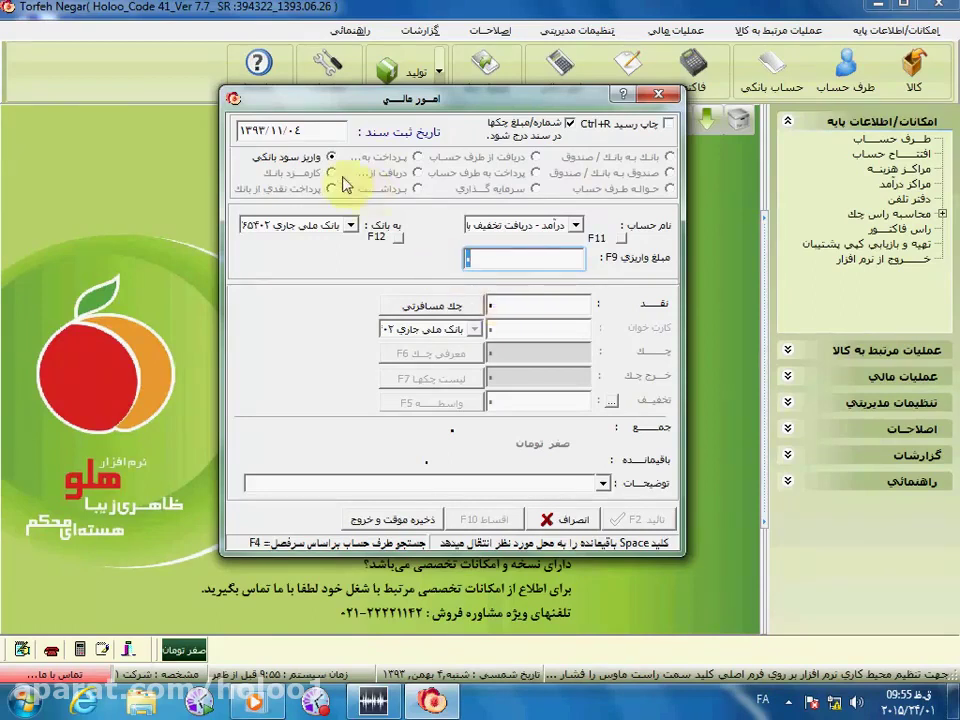
- Start a bank fee entry (کارمزد بانک) from the بانک ملی current account with هزینه کارمزد بانک as the expense type
left_click(285, 172)
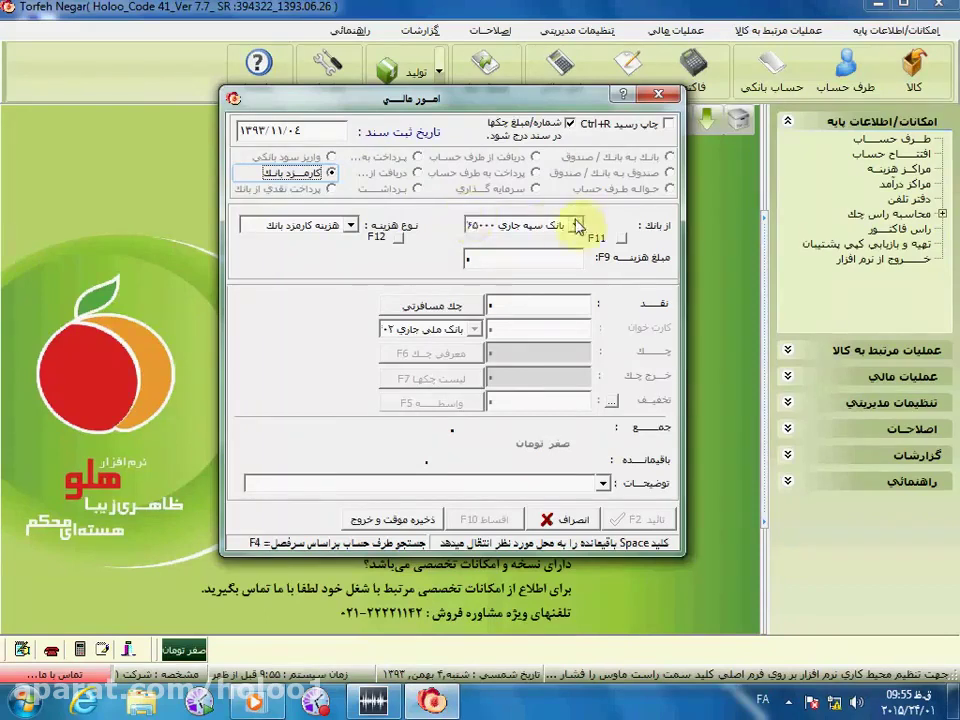
left_click(576, 225)
left_click(558, 252)
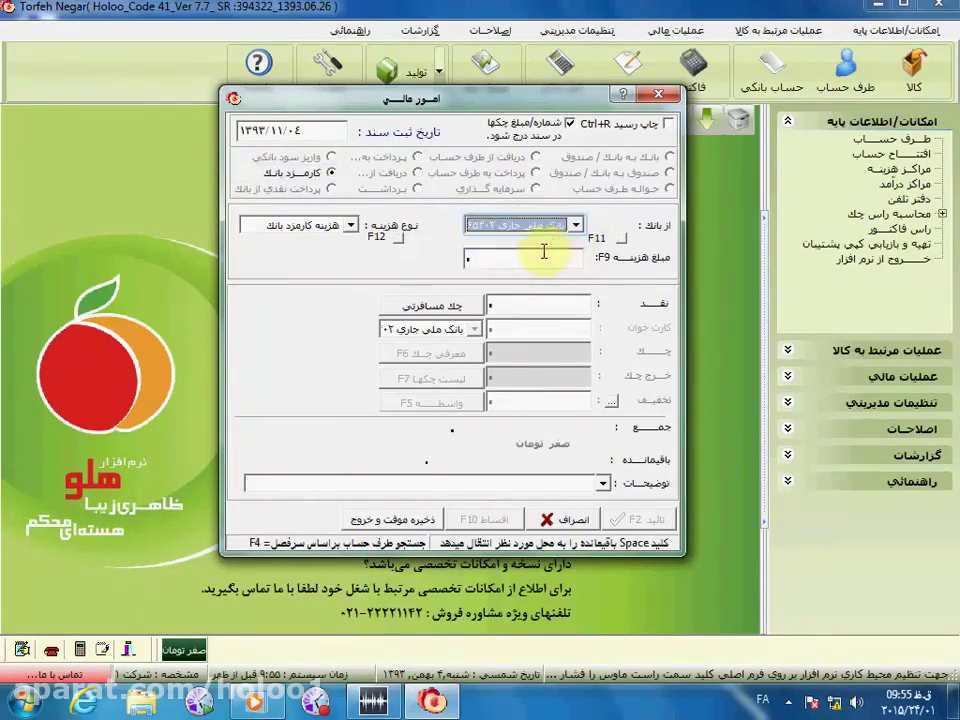
left_click(351, 225)
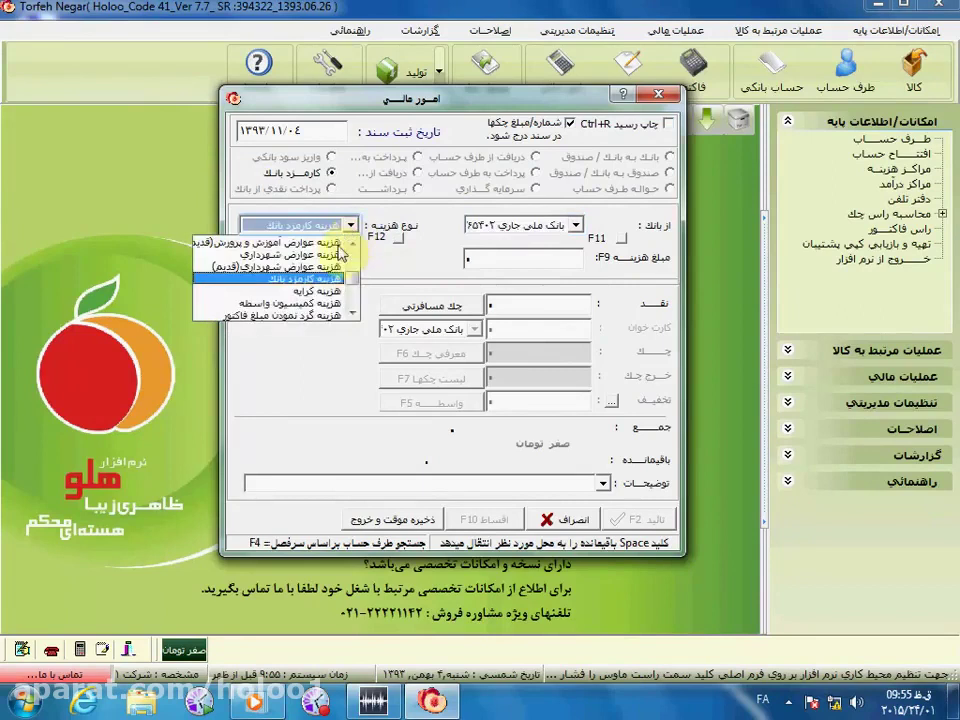
left_click(325, 278)
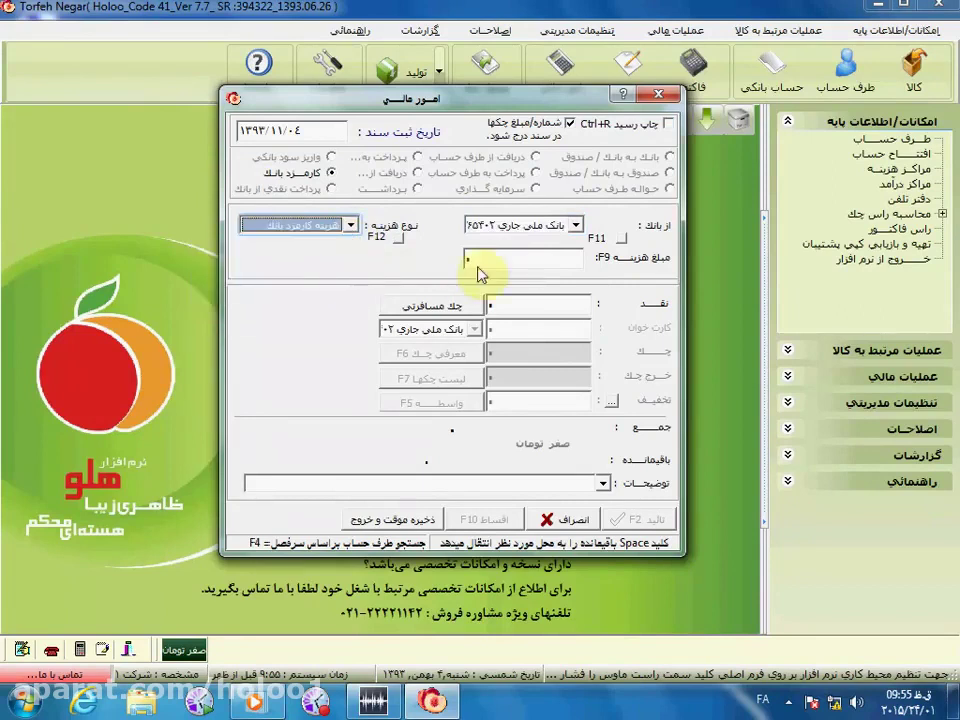
left_click(513, 258)
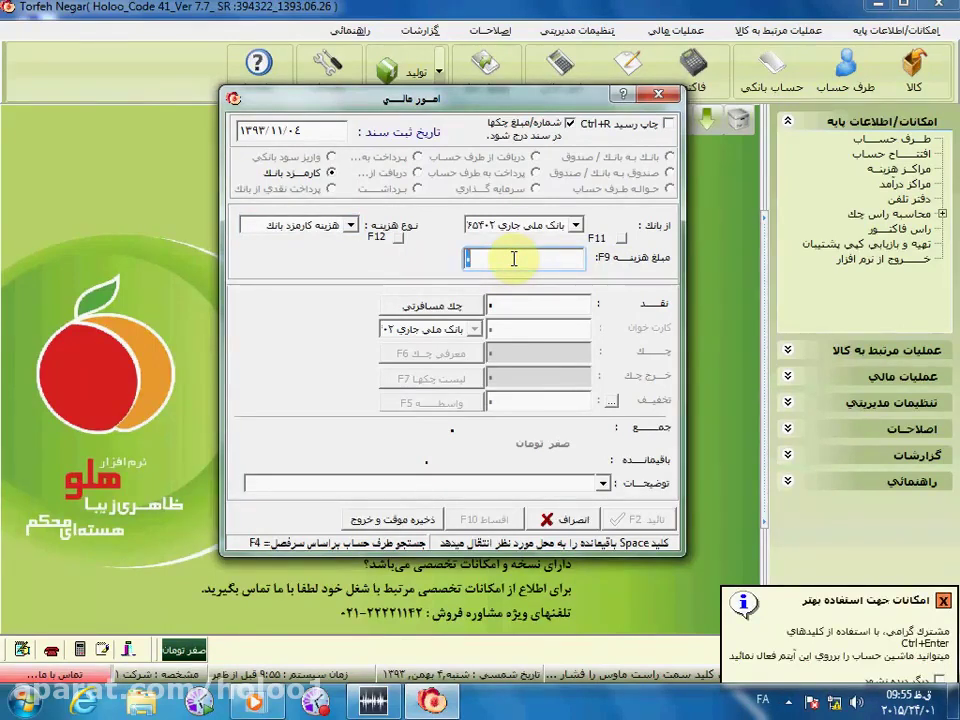
left_click(512, 310)
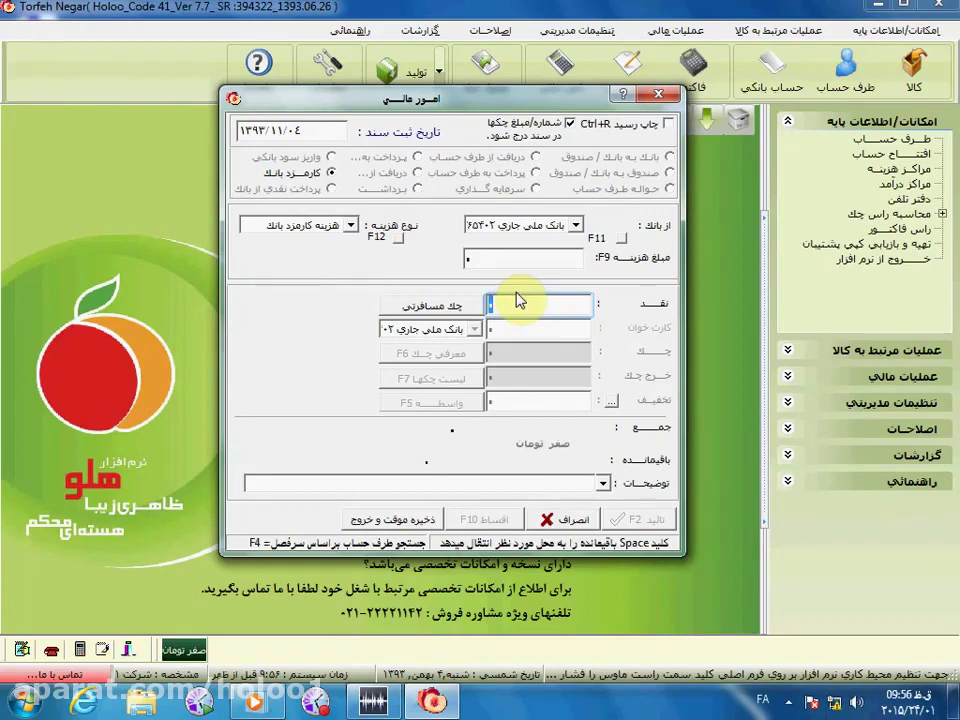
- Set up a پرداخت نقدی از بانک payment to تنخواه گردان۱ from the بانک سپه current account, and cancel the form without saving
left_click(331, 189)
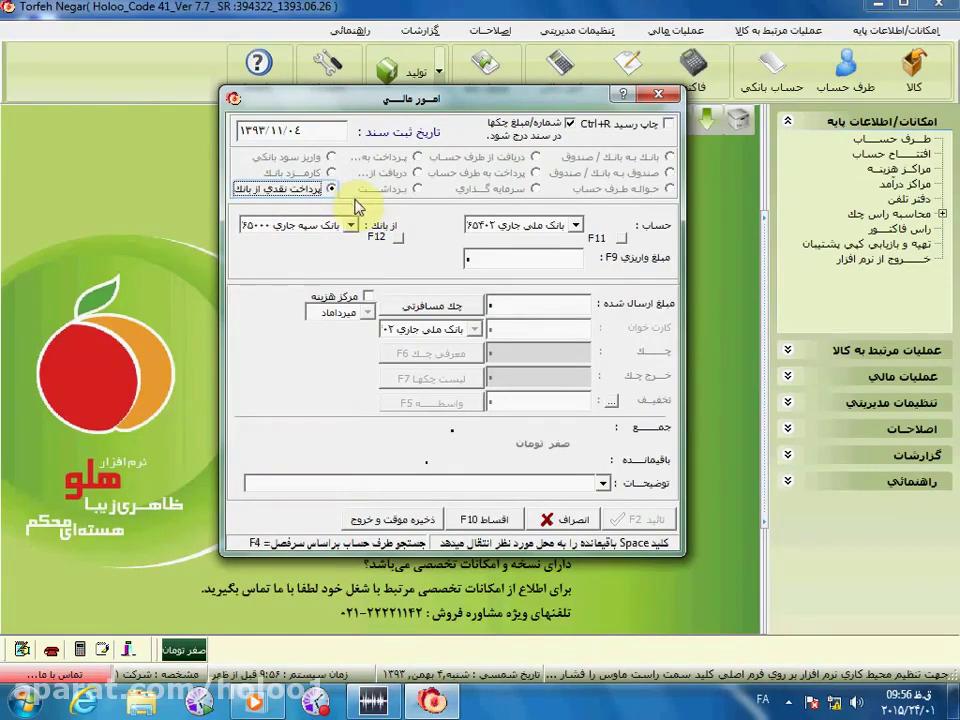
left_click(577, 230)
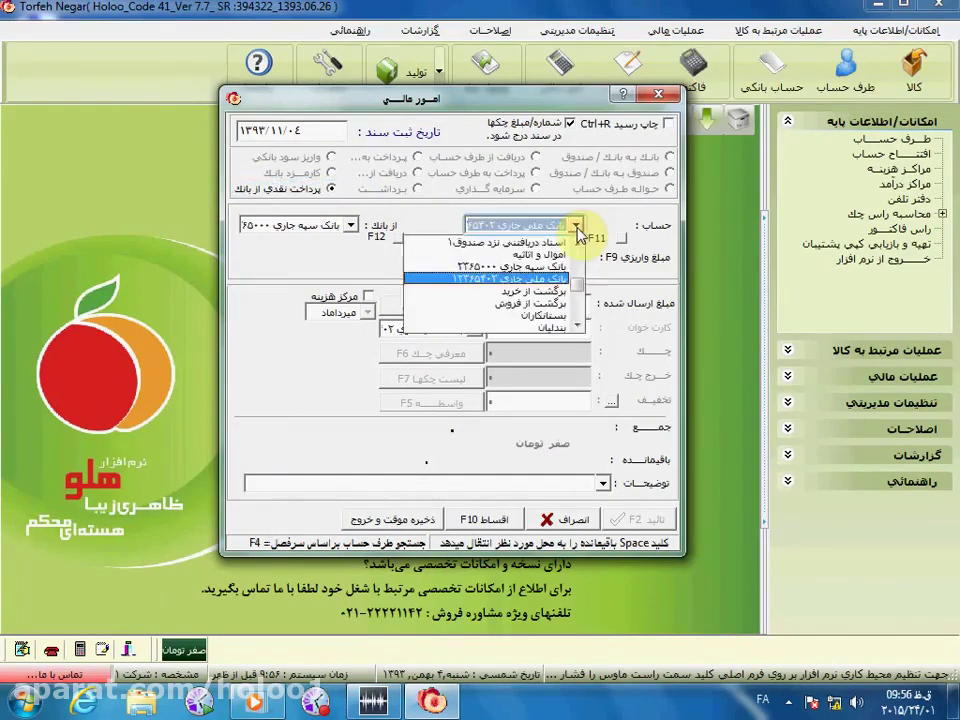
scroll(578, 330, "down", 8)
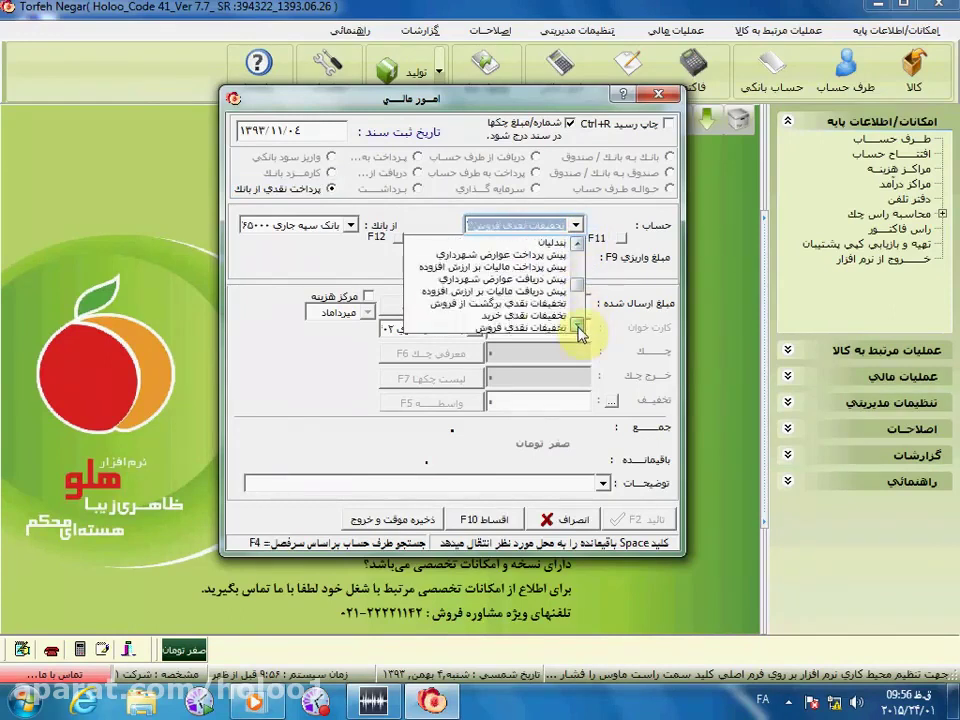
left_click(418, 227)
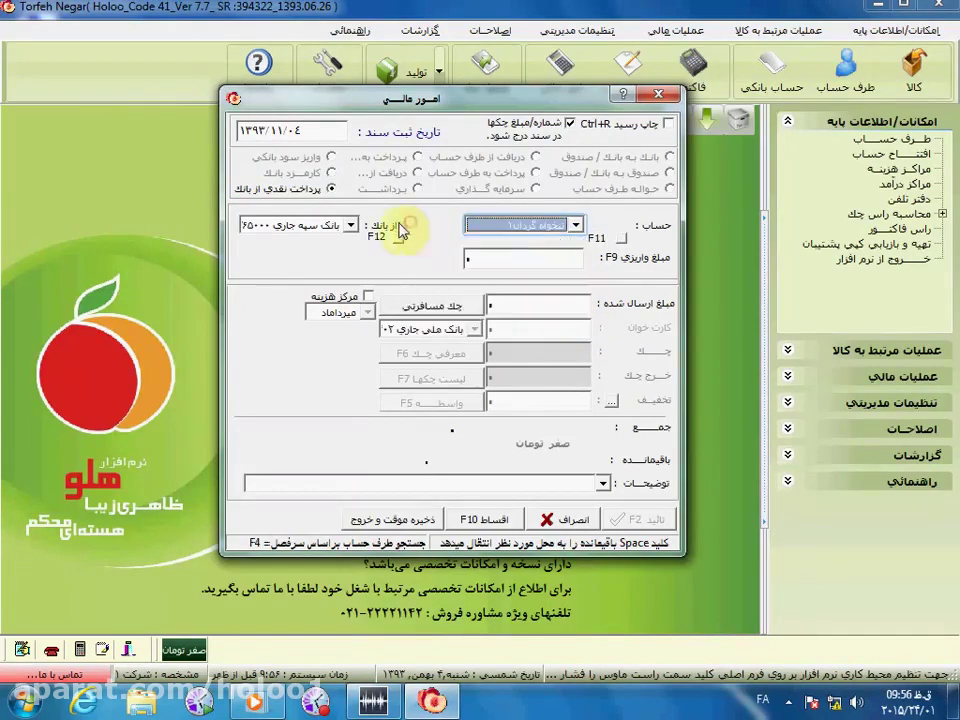
left_click(351, 226)
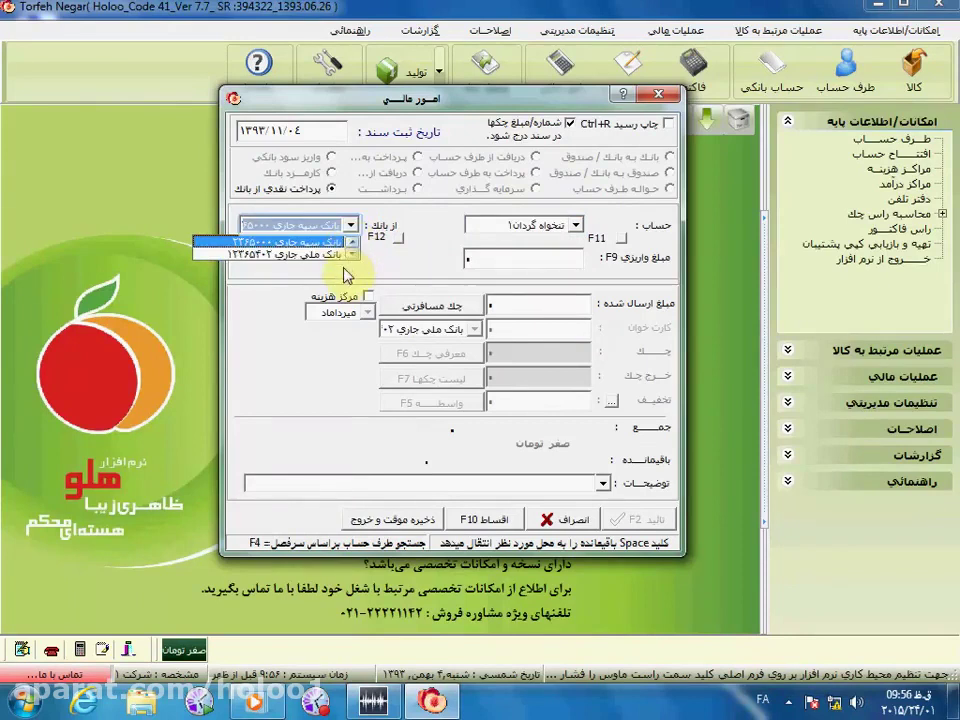
left_click(350, 272)
left_click(470, 261)
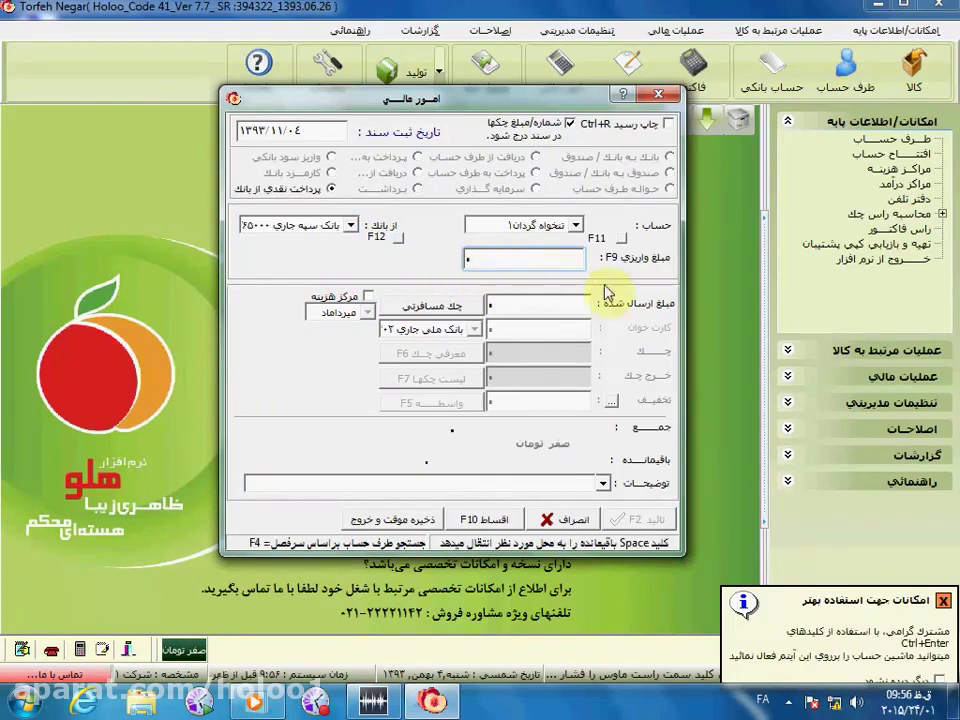
left_click(515, 303)
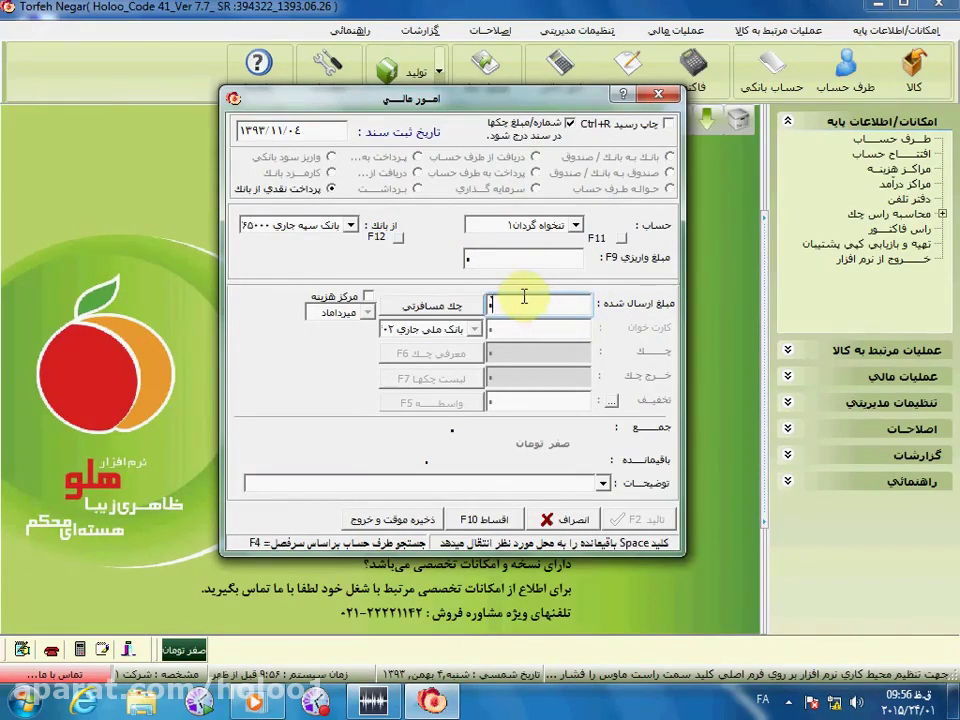
left_click(580, 481)
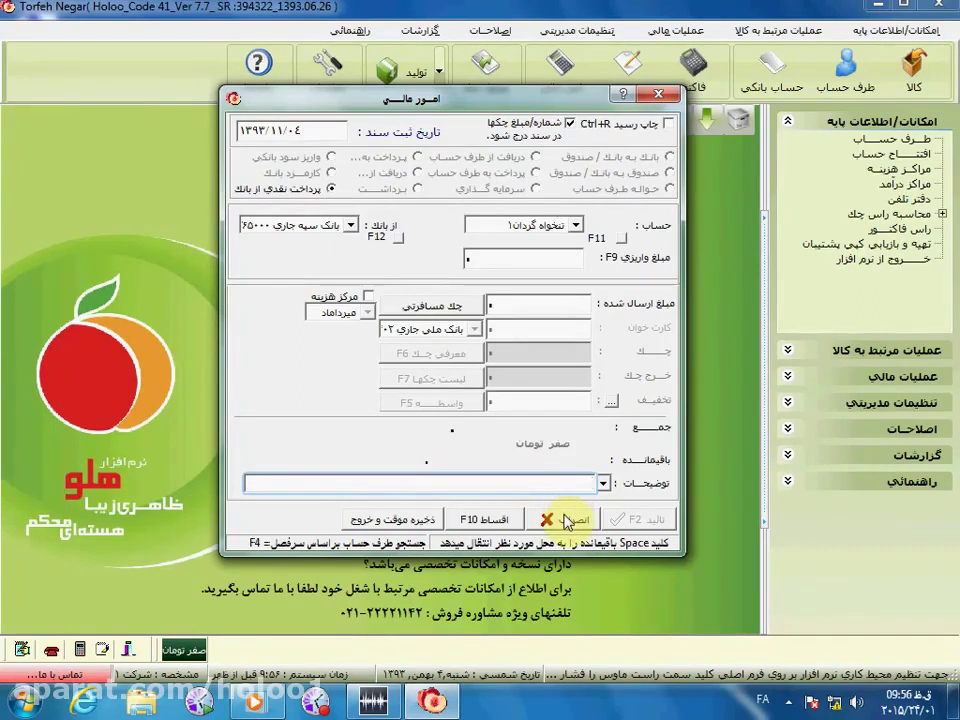
left_click(568, 521)
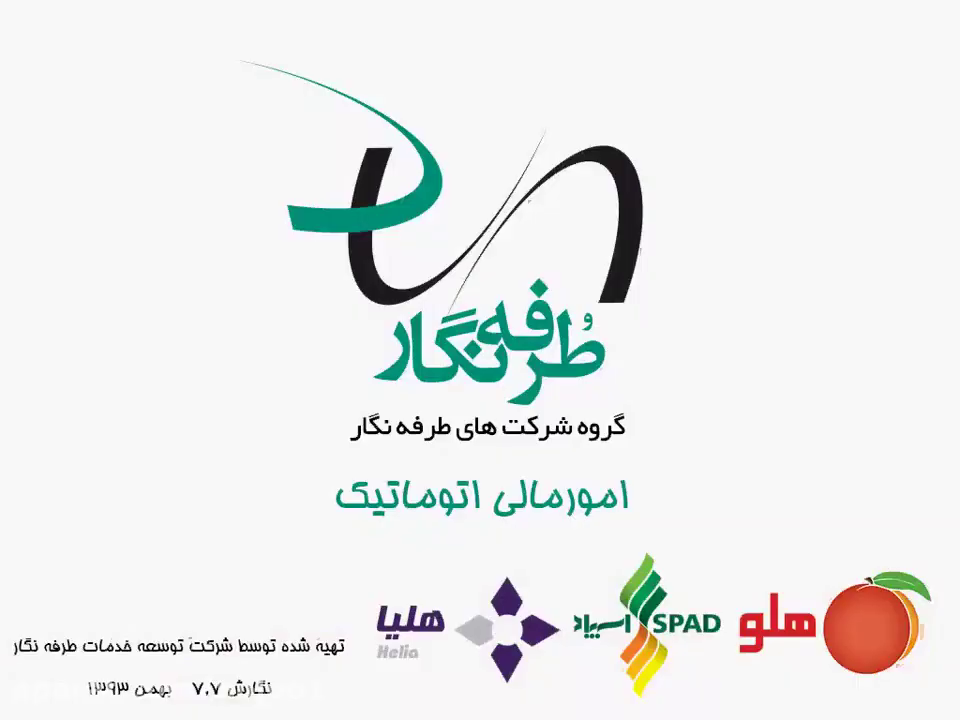